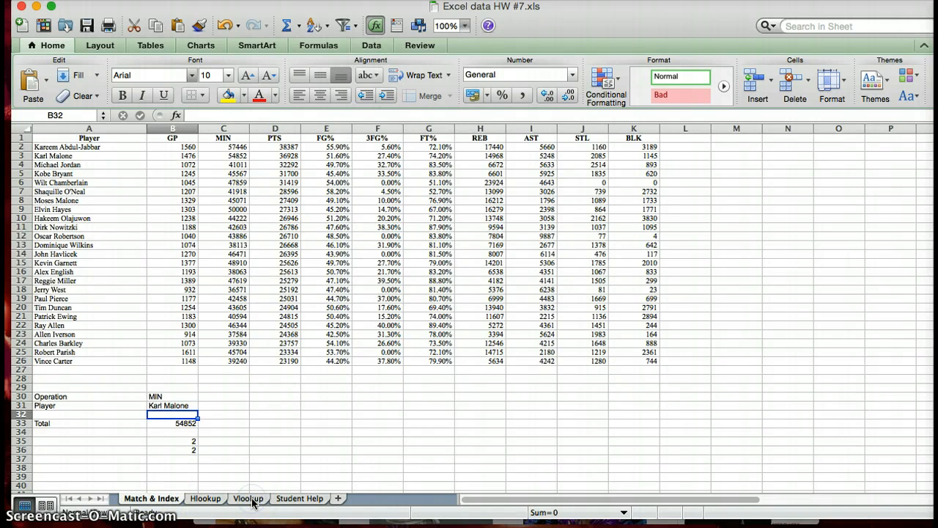
Switch to the Hlookup sheet and examine the labels, player name and lookup formula in B15:C16
click(207, 499)
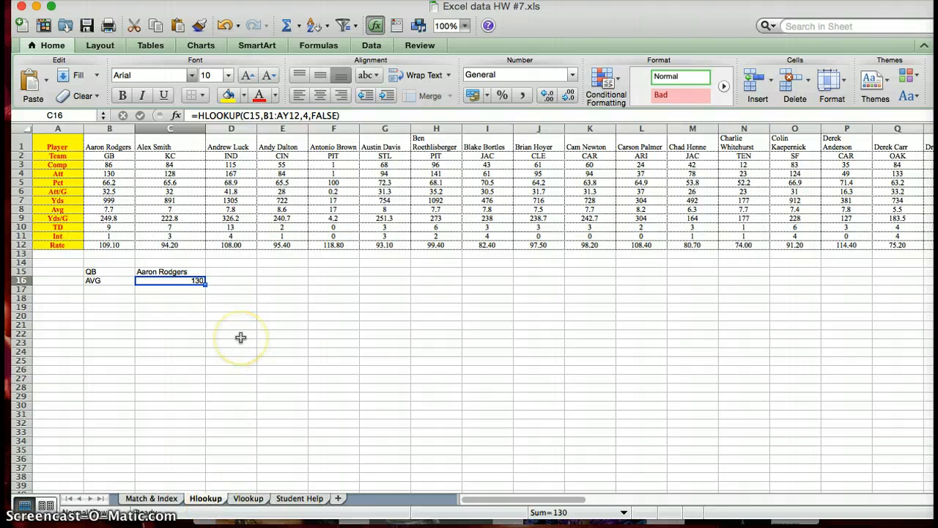
click(155, 271)
key(Down)
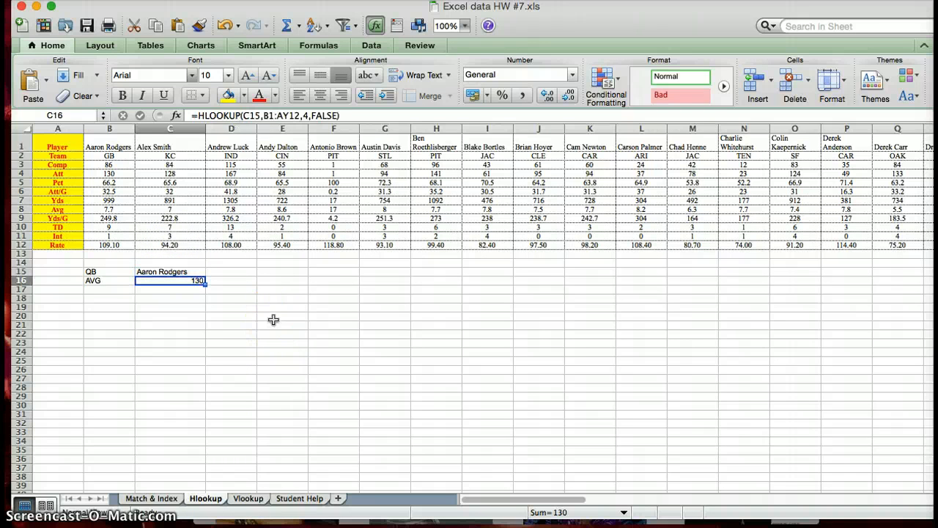
key(Left)
key(Up)
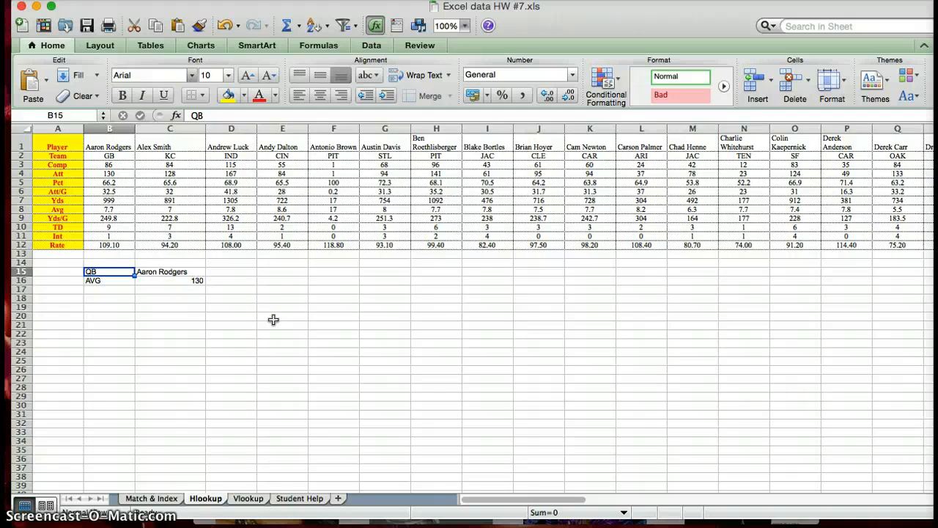
key(Right)
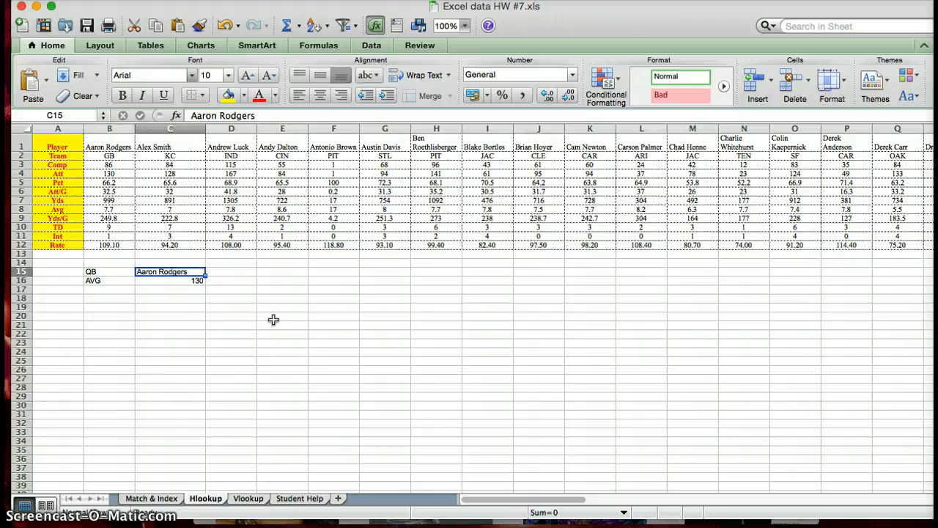
key(Down)
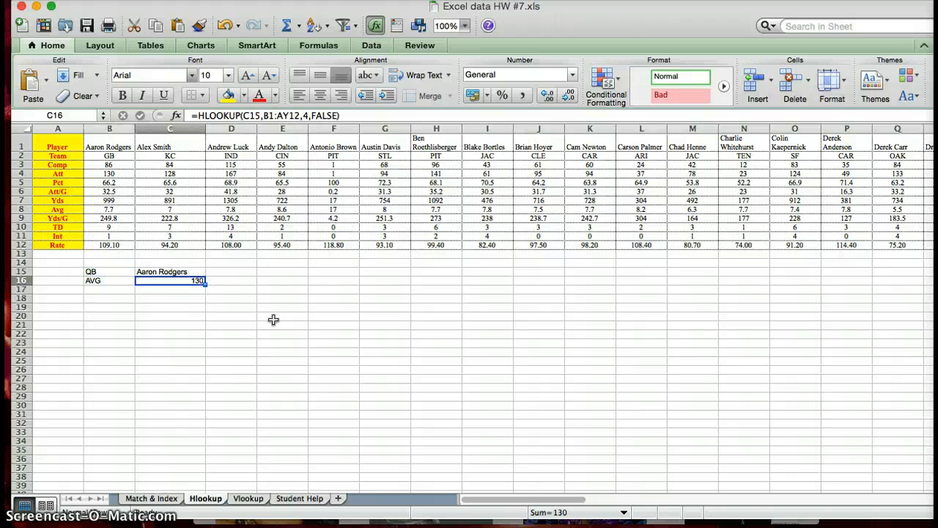
Clear the existing HLOOKUP formula in C16 and the player name in C15
key(BackSpace)
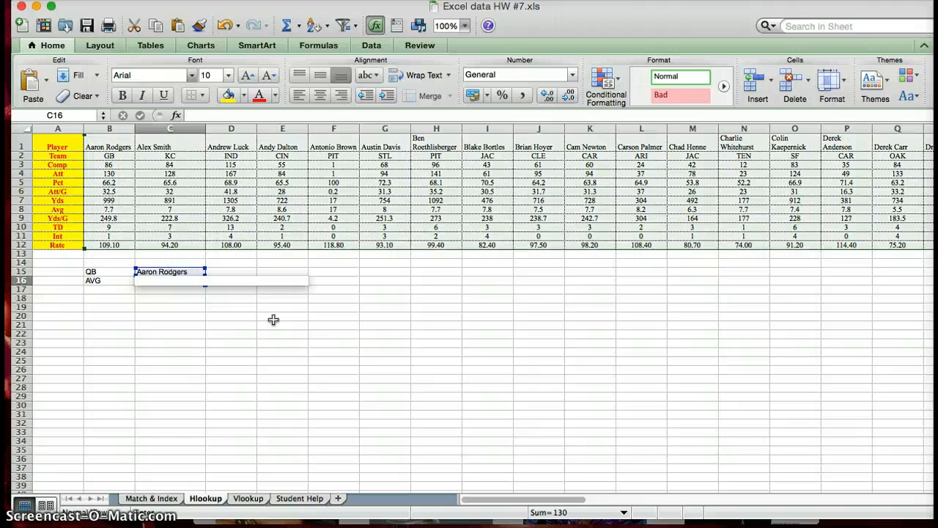
key(Up)
key(BackSpace)
key(Left)
Replace the AVG label in cell B16 with ATT
key(Down)
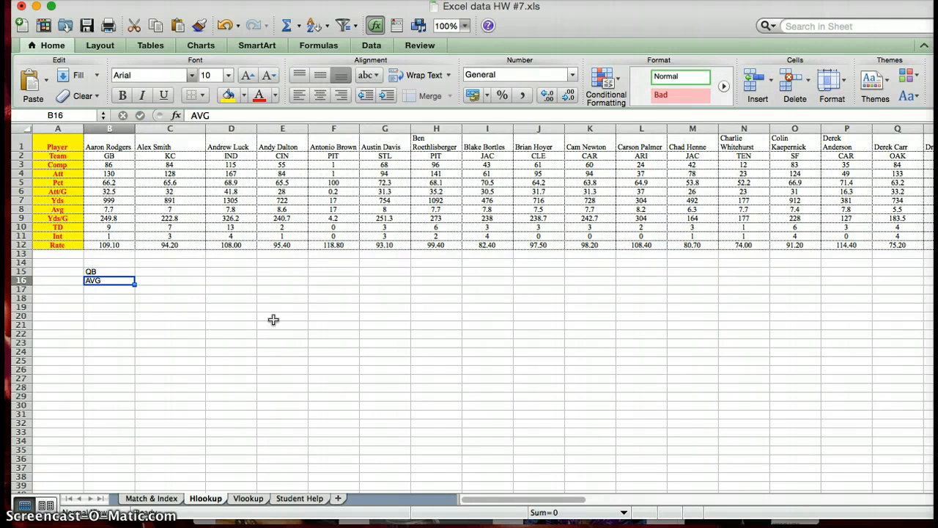
key(BackSpace)
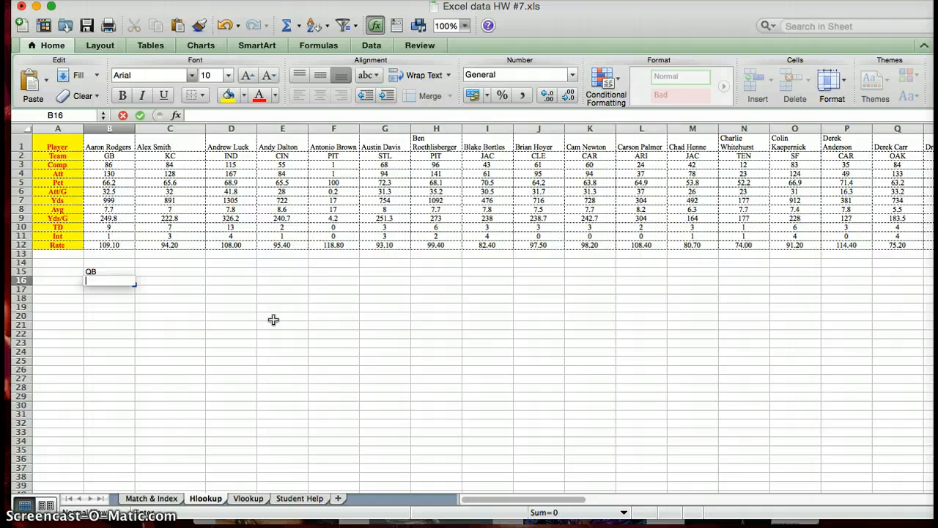
key(Up)
key(Down)
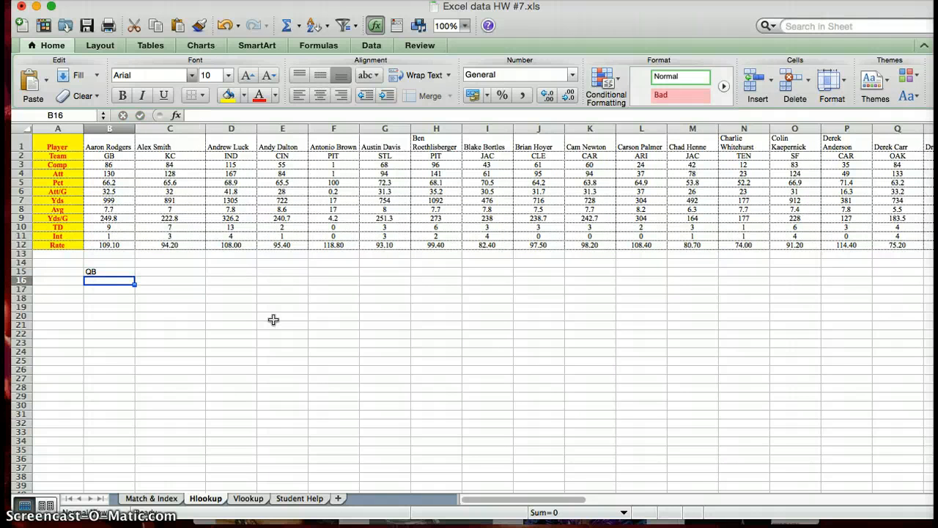
text(ATT)
key(Tab)
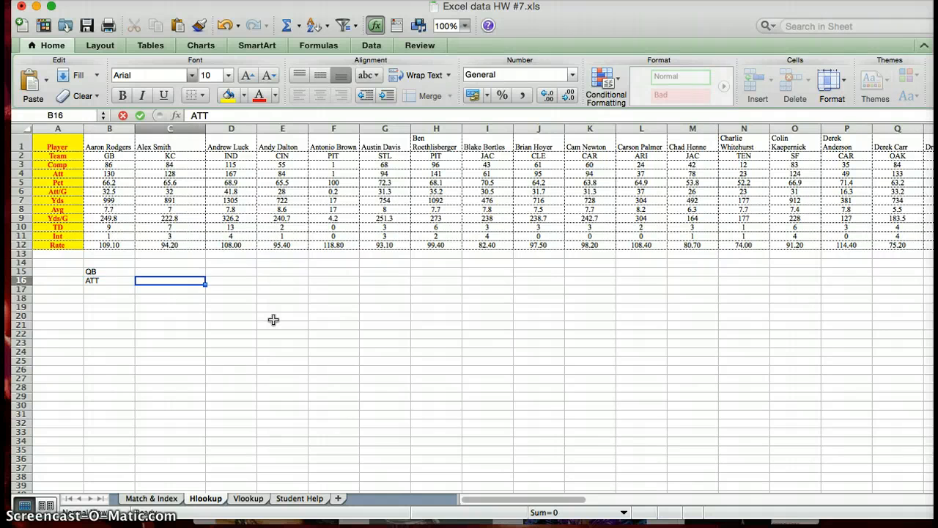
Start an HLOOKUP formula in C16 with cell C15 as the lookup value
key(Up)
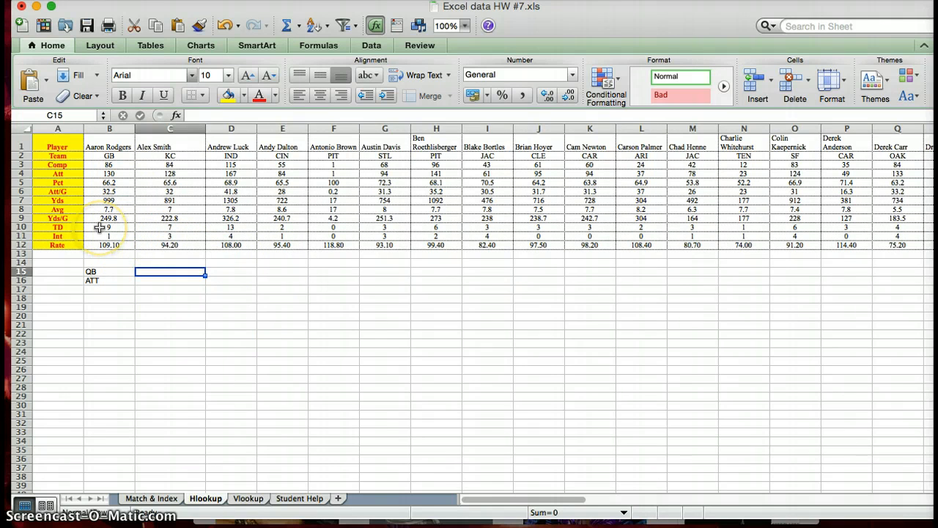
key(Down)
text(=h)
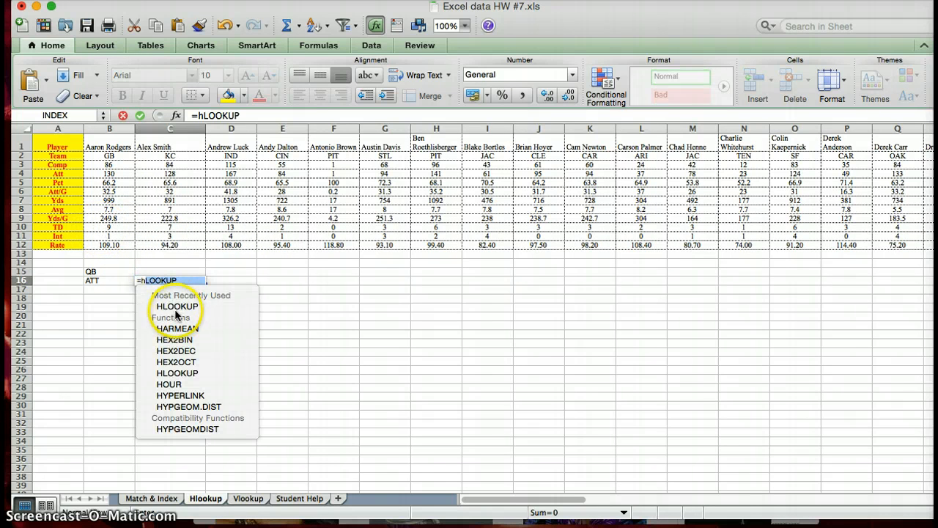
click(175, 310)
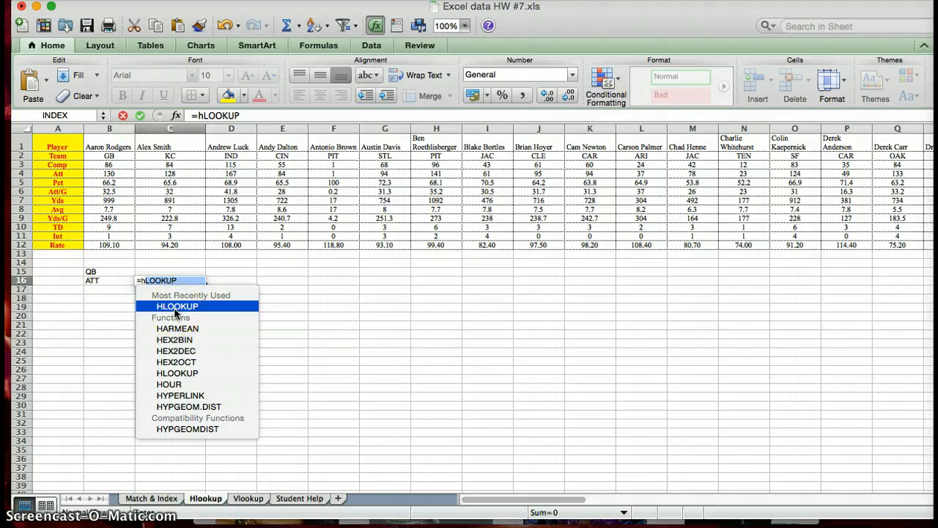
double_click(175, 313)
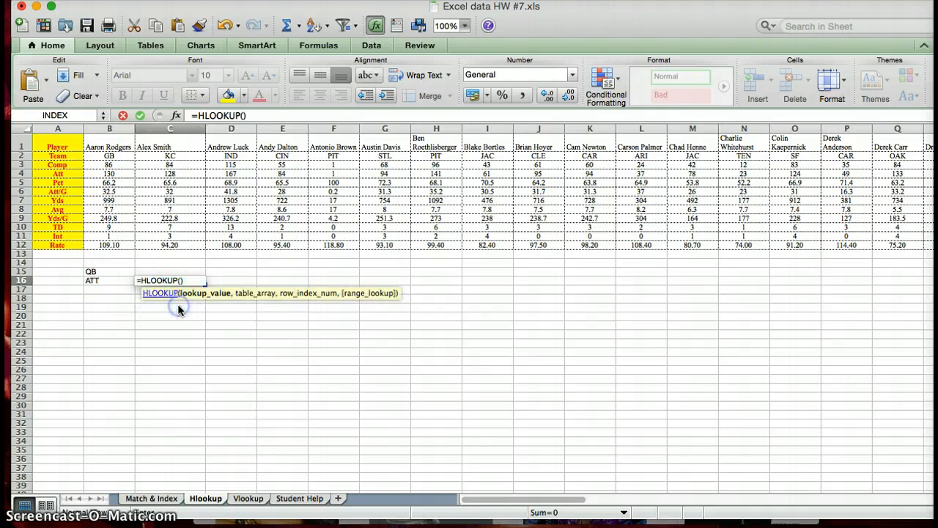
click(163, 269)
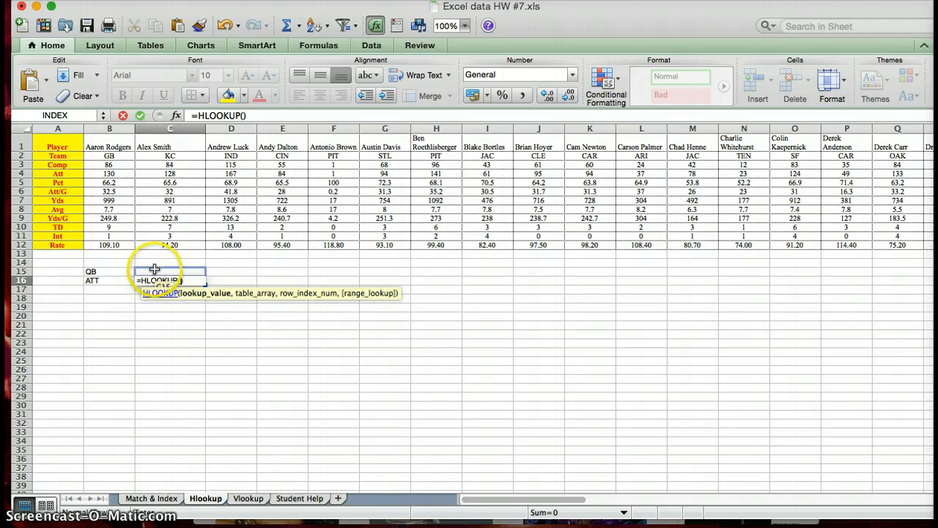
click(152, 271)
text(,)
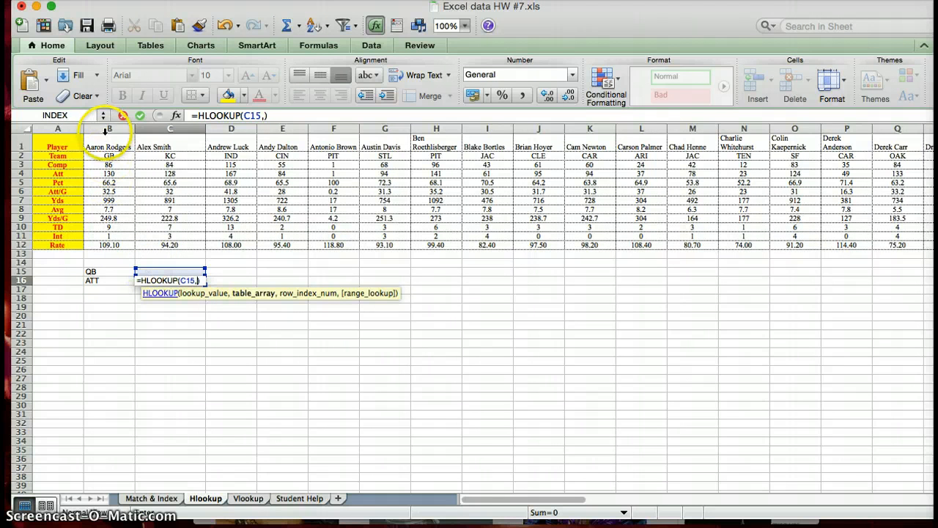
Use the player data range B1:AY12 as the table array of the HLOOKUP formula
drag(104, 144, 729, 247)
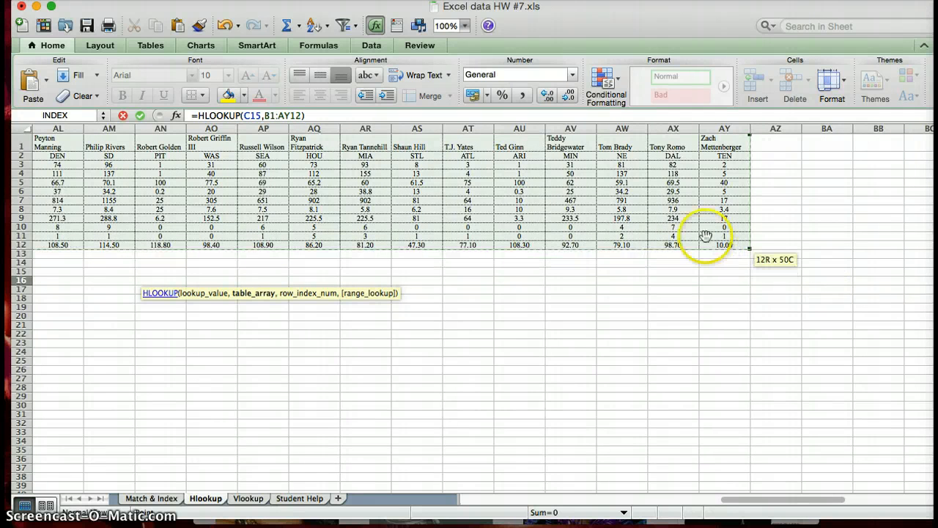
click(299, 114)
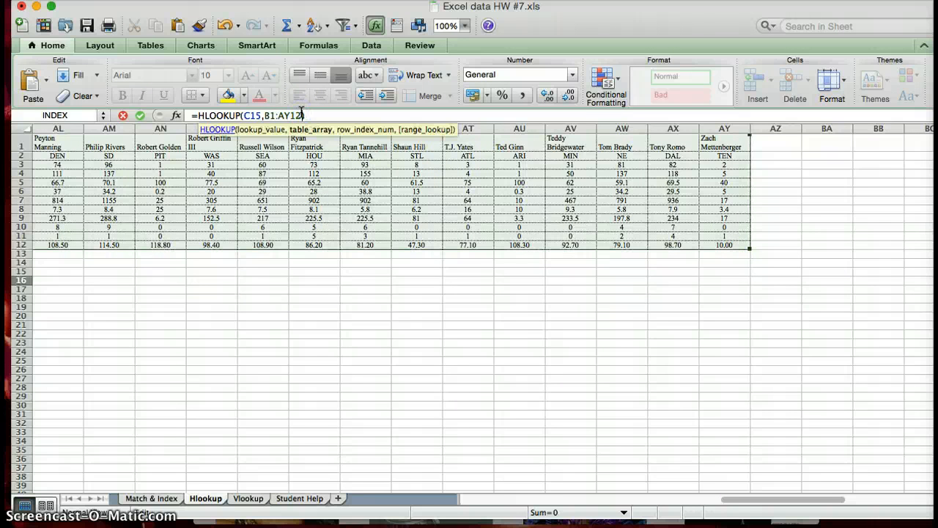
text(,)
Complete the HLOOKUP formula with row index number 3 and FALSE as the range lookup
scroll(286, 242, left, 10)
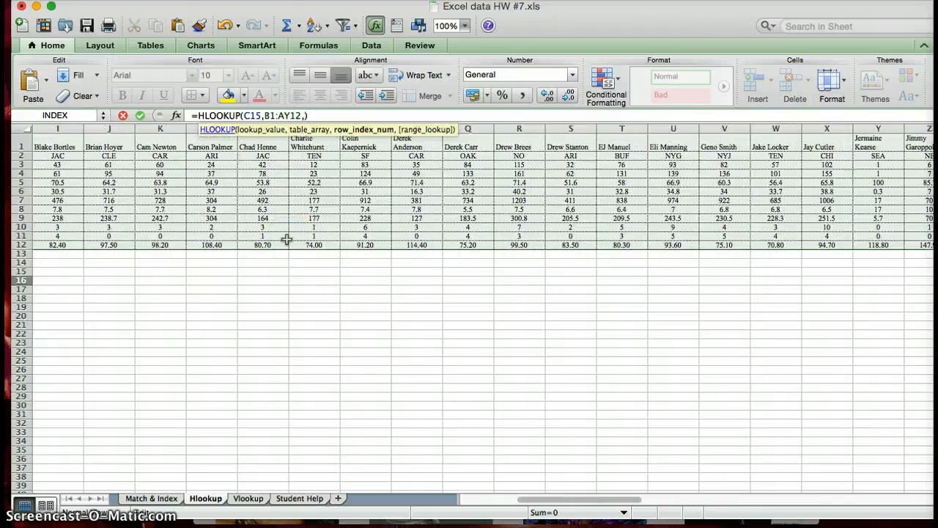
scroll(287, 240, left, 8)
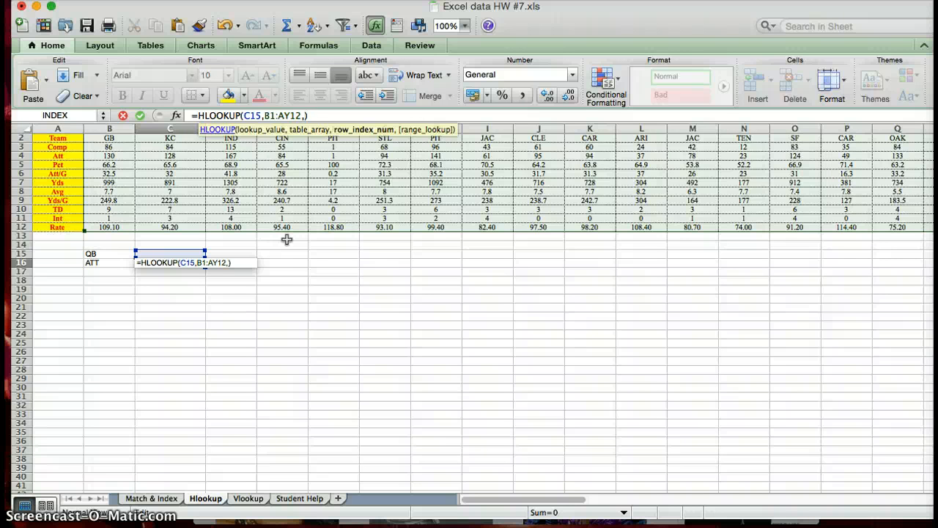
text(3,FALSE)
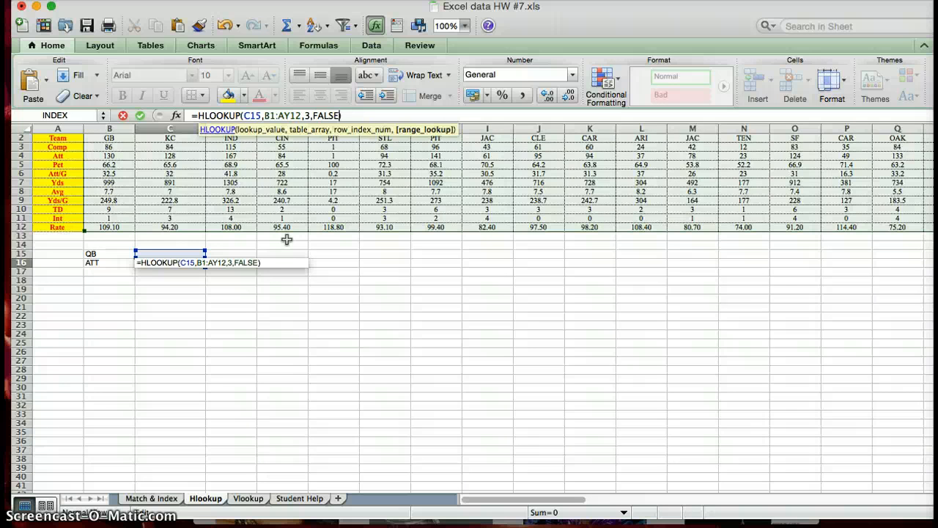
text())
key(Return)
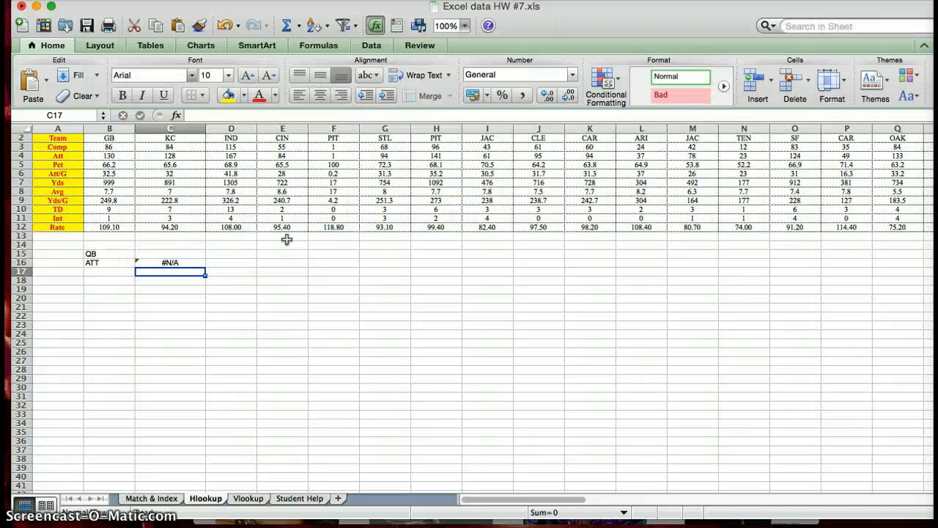
Enter Aaron Rodgers as the QB in cell C15
key(Up)
key(Up)
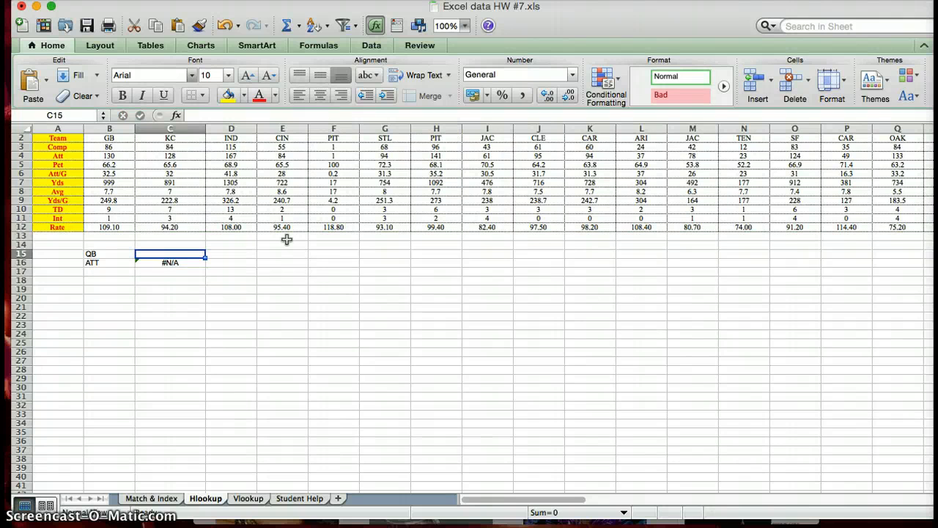
scroll(286, 239, up, 1)
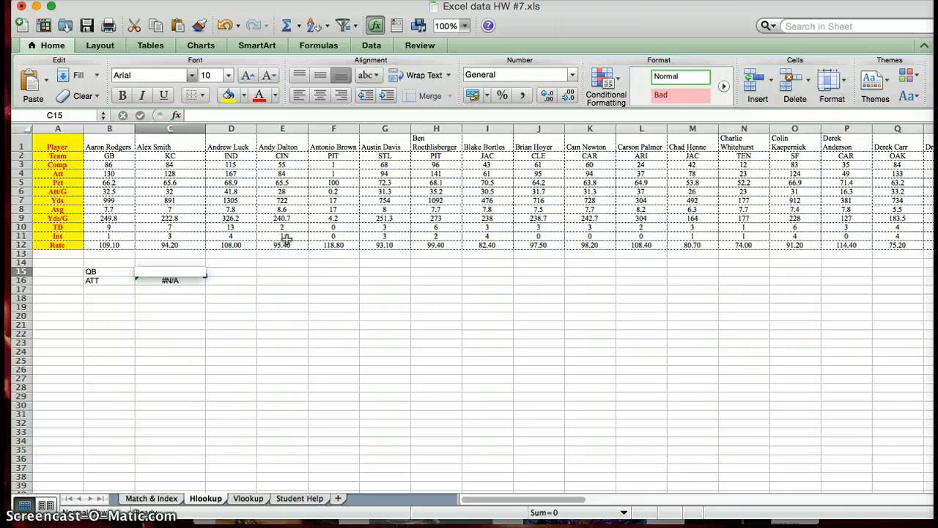
text(Aaron Rod)
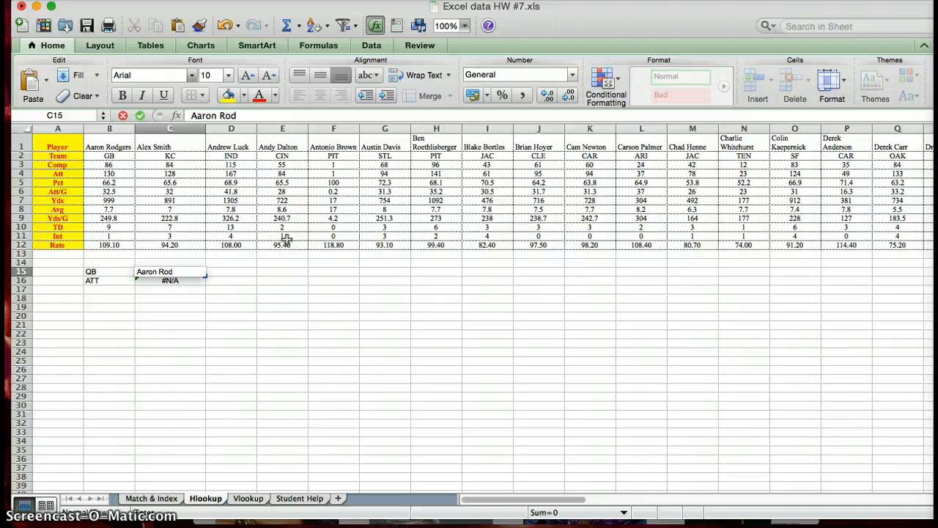
text(gers)
key(Return)
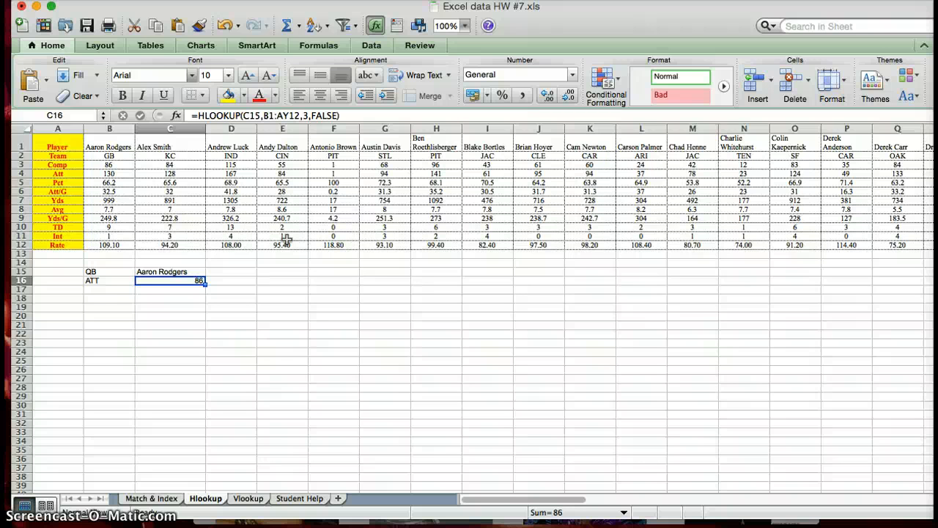
Set the row index number of the HLOOKUP formula in C16 to 4
key(Left)
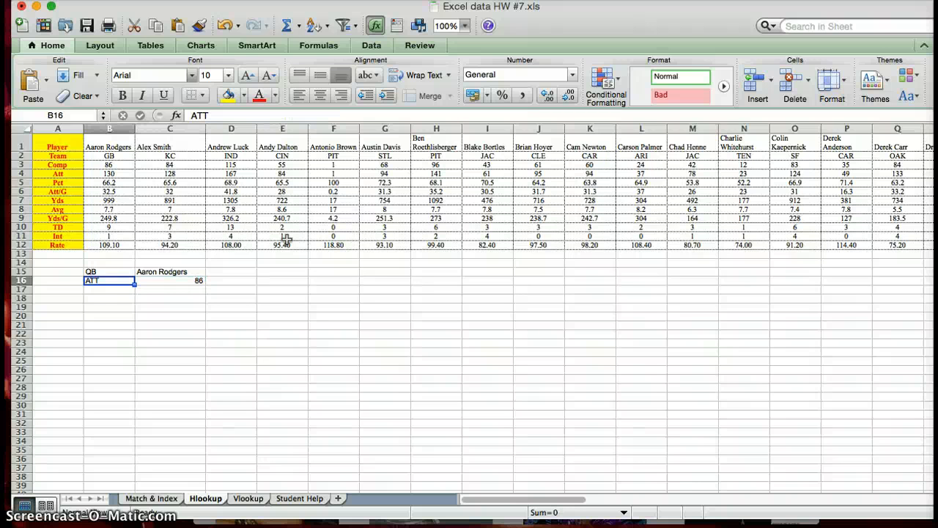
key(Up)
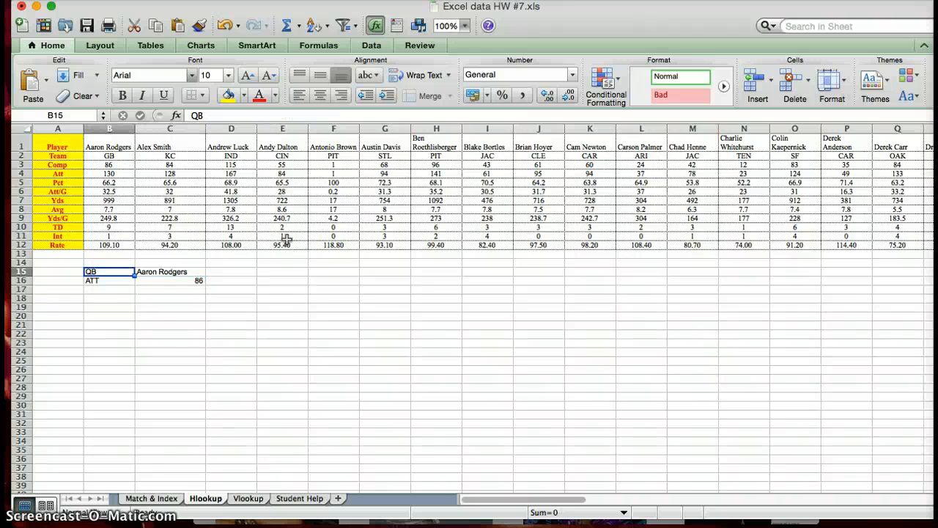
key(Right)
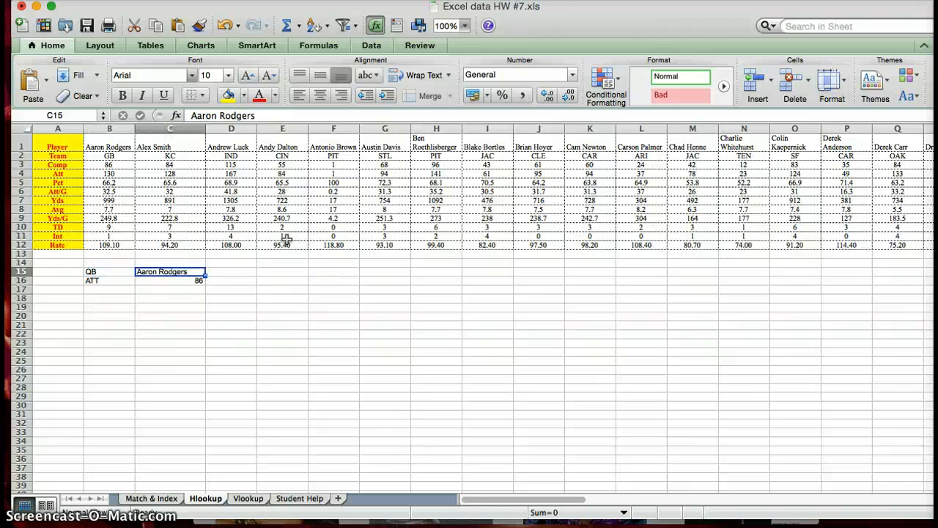
key(Down)
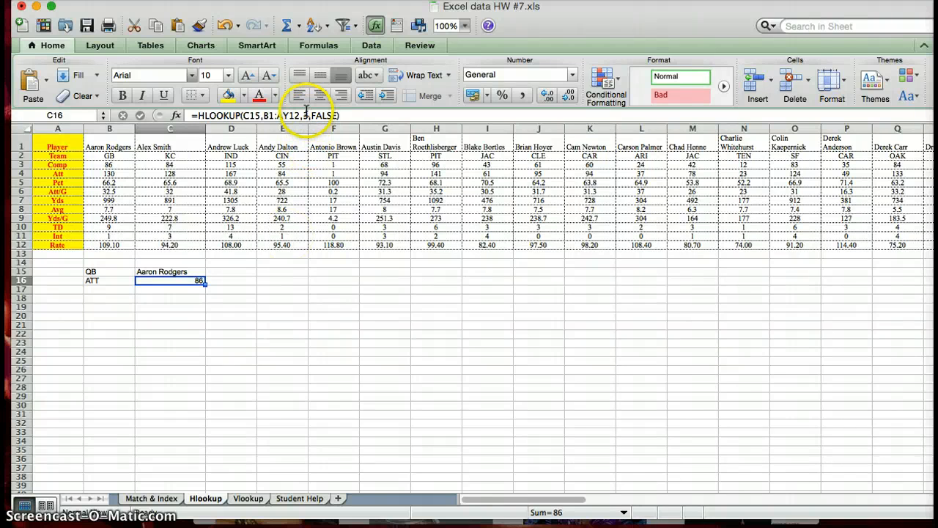
click(313, 116)
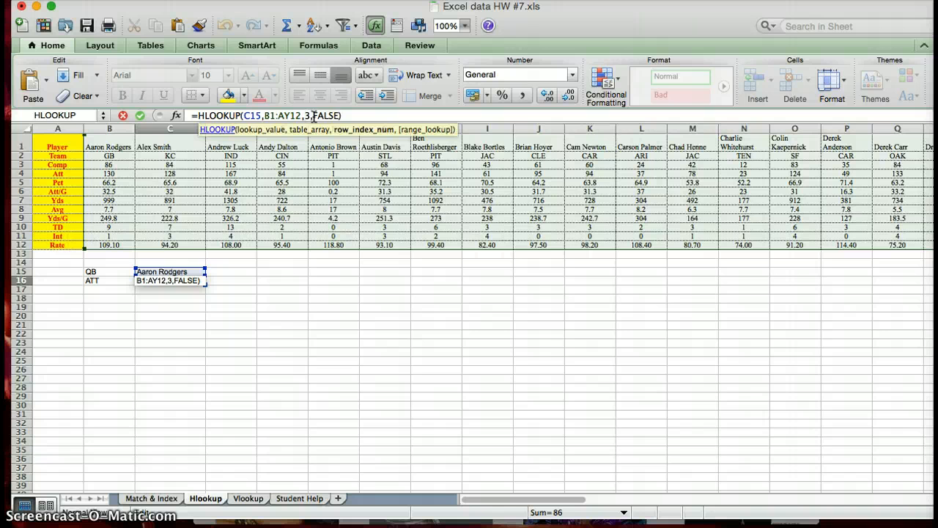
key(BackSpace)
text(4)
key(Return)
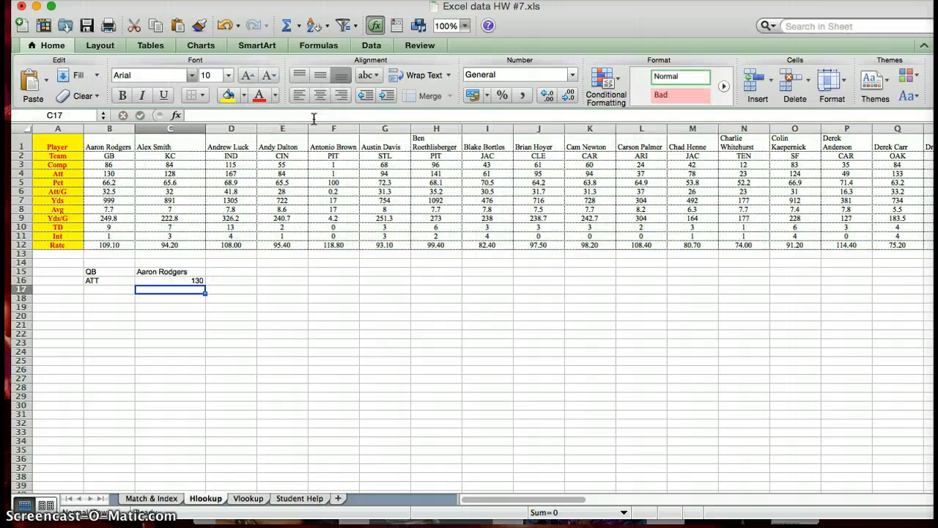
Set the QB in C15 to Andrew Luck and check the lookup result against his Att value in the table
click(185, 271)
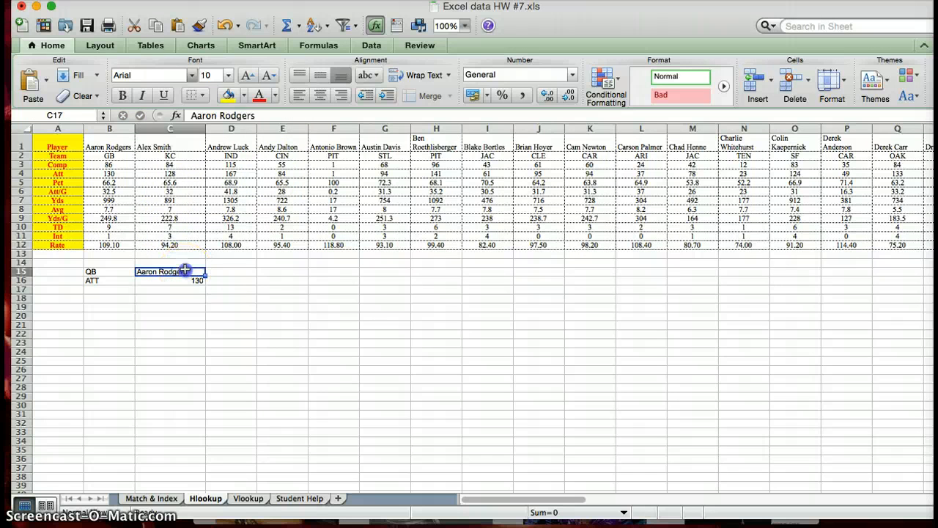
text(Andr)
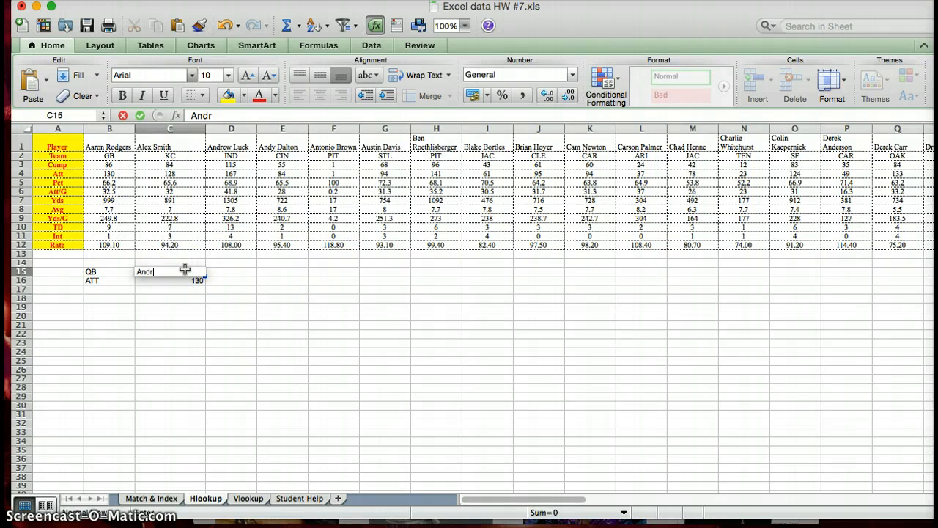
text(ew Luck)
key(Return)
click(235, 173)
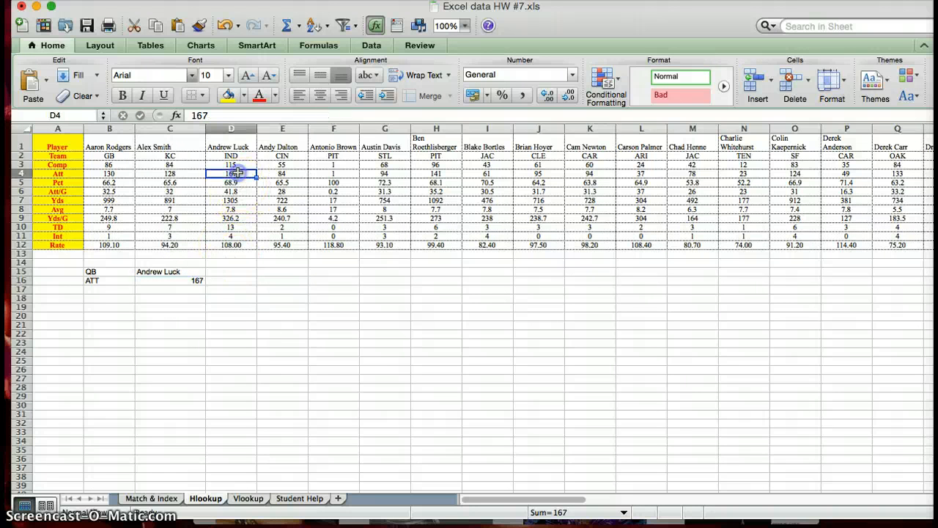
On the Vlookup sheet, clear the Average formula in O12 and the player name in O11
click(252, 499)
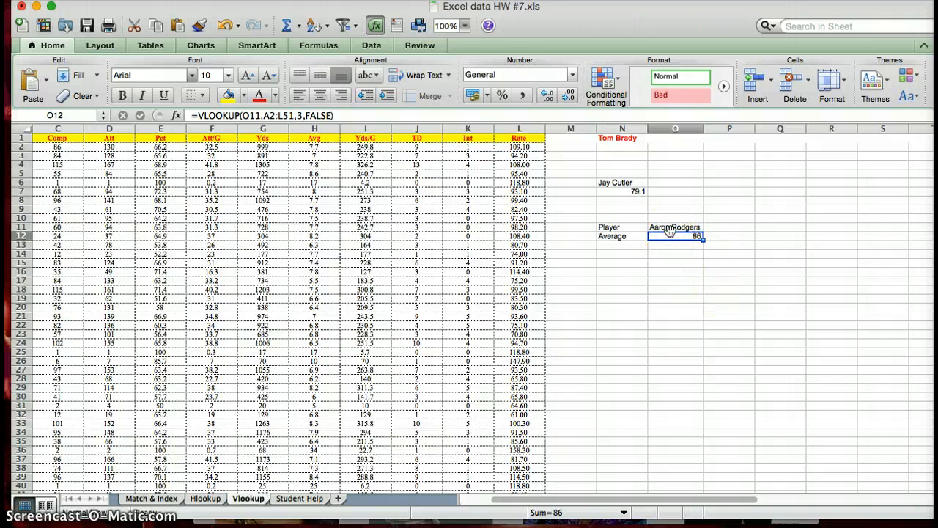
click(669, 230)
key(Down)
key(BackSpace)
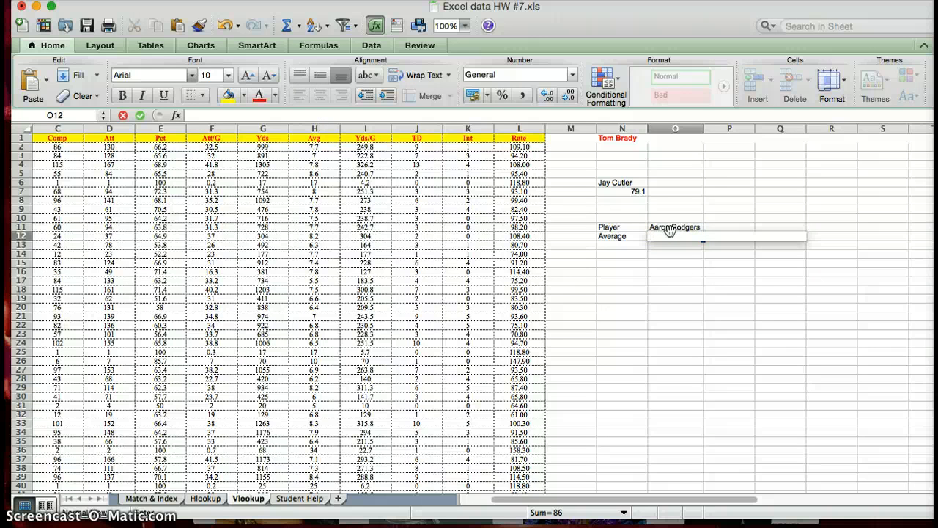
click(675, 224)
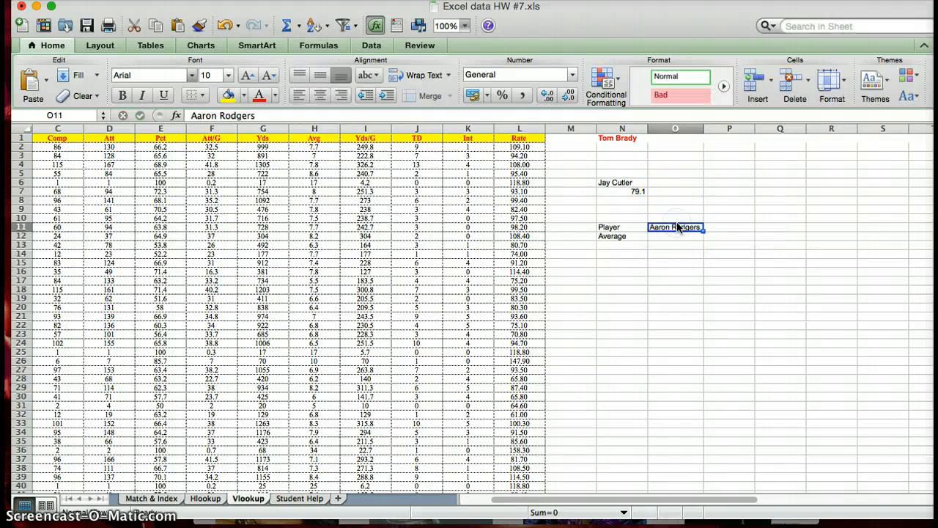
key(BackSpace)
key(Return)
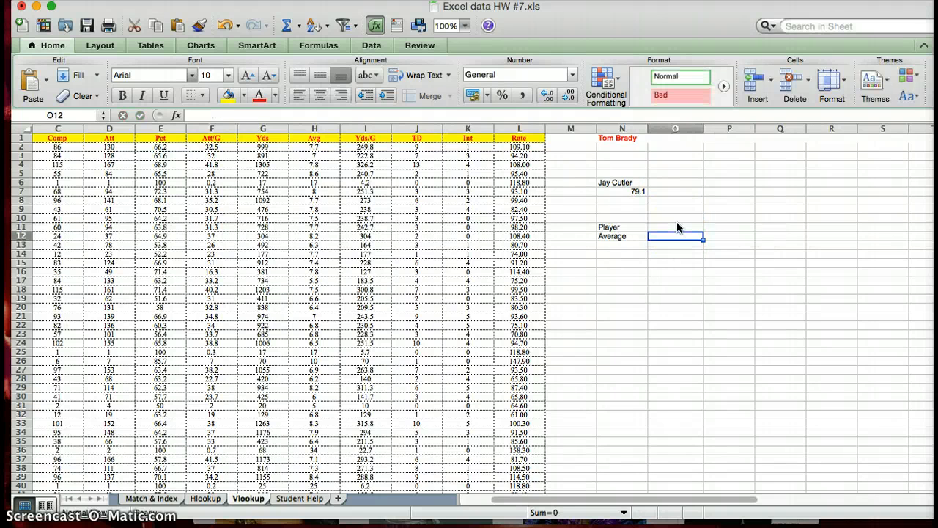
Start a VLOOKUP formula in O12 that uses the player cell O11 as the lookup value
text(=v)
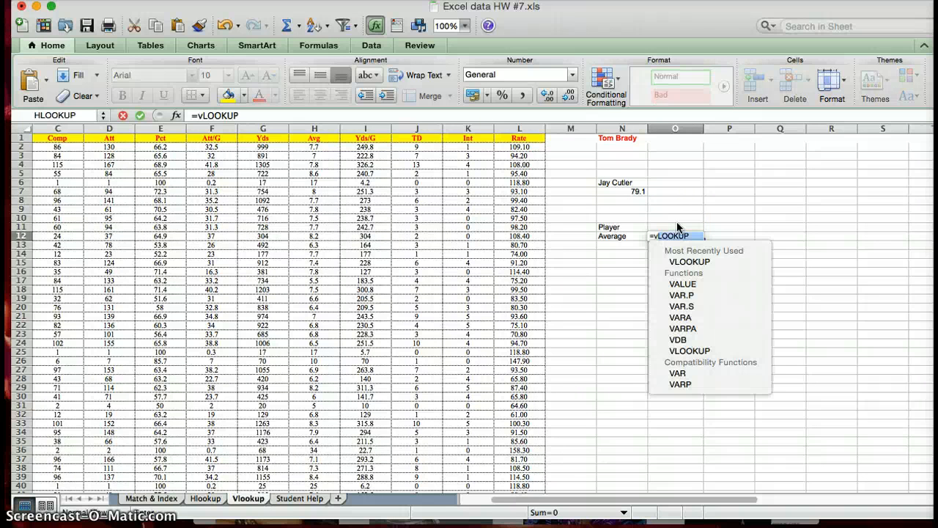
double_click(681, 262)
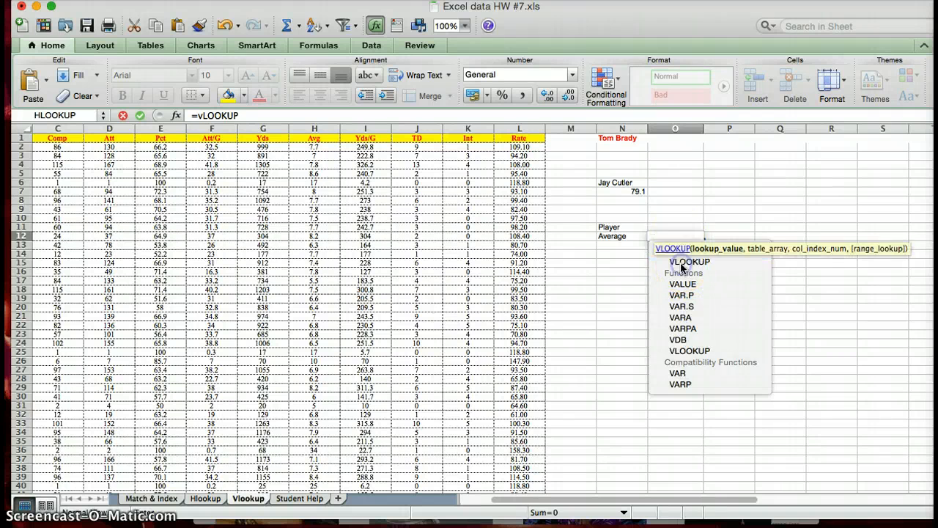
click(660, 219)
click(659, 228)
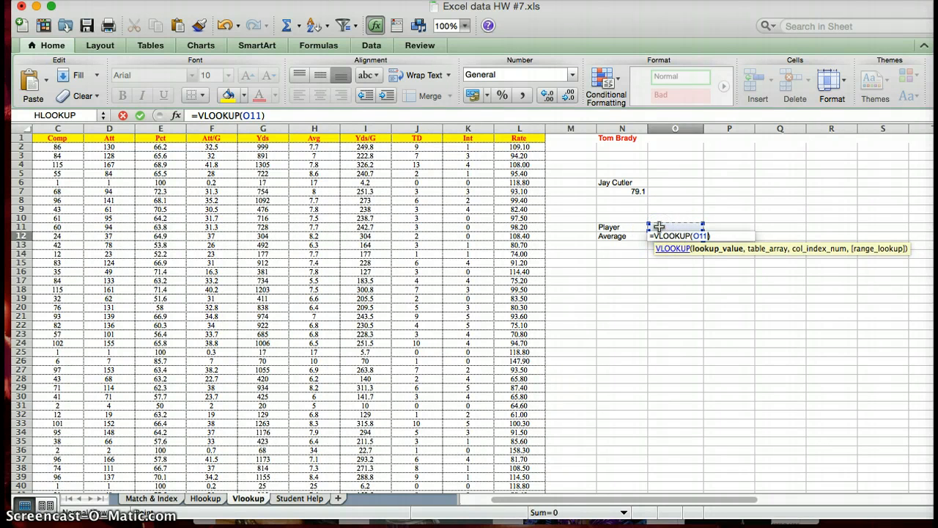
text(,)
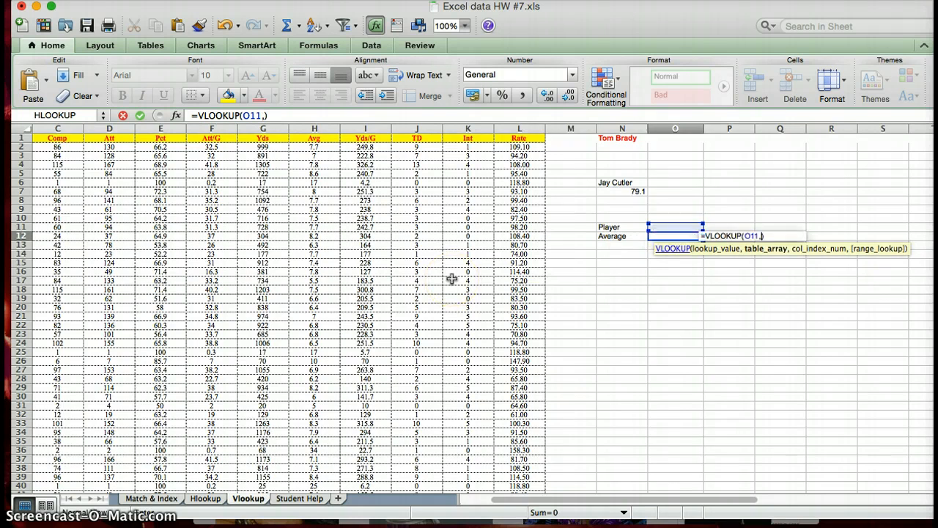
Set the VLOOKUP table array to A2:L51, covering all player rows without the headers
scroll(452, 279, left, 4)
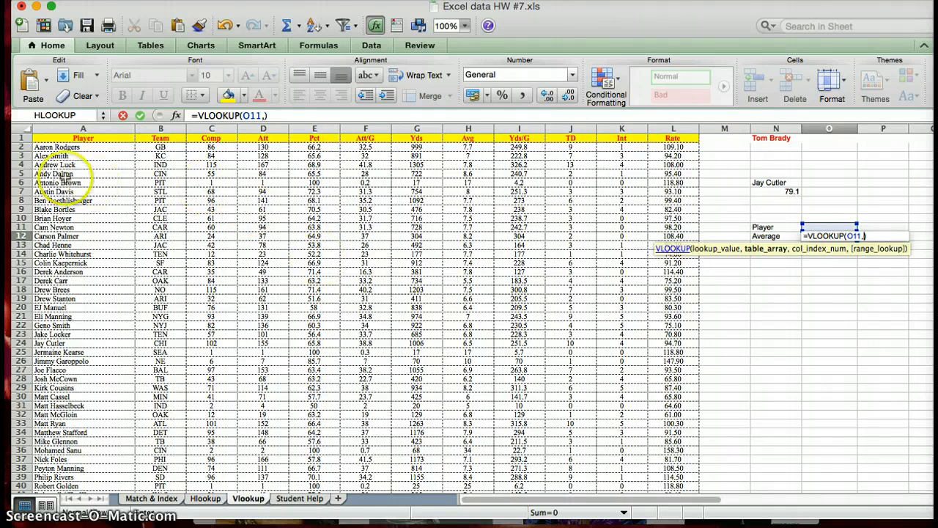
drag(55, 148, 677, 368)
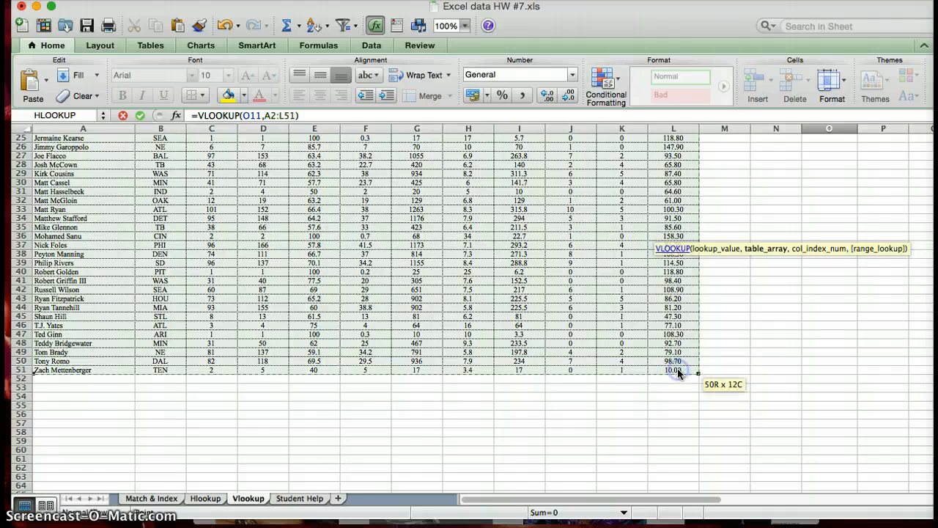
click(296, 115)
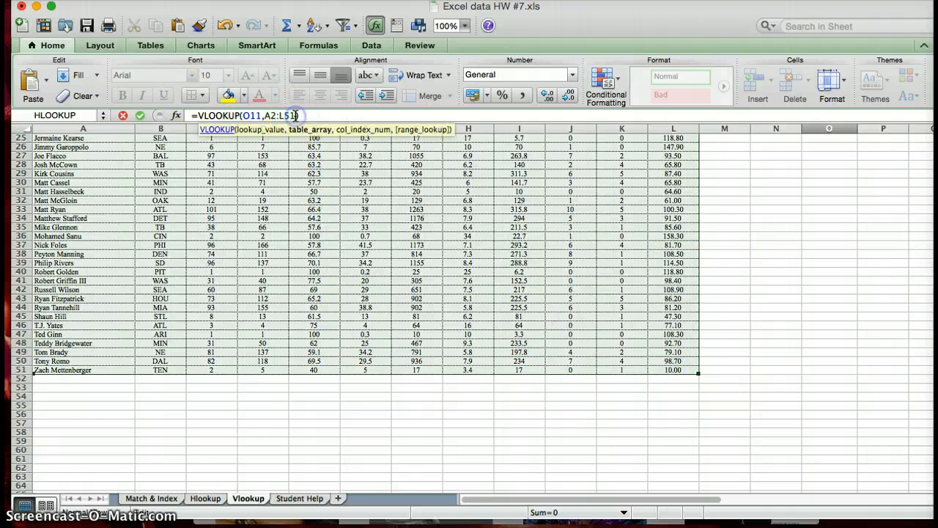
text(,)
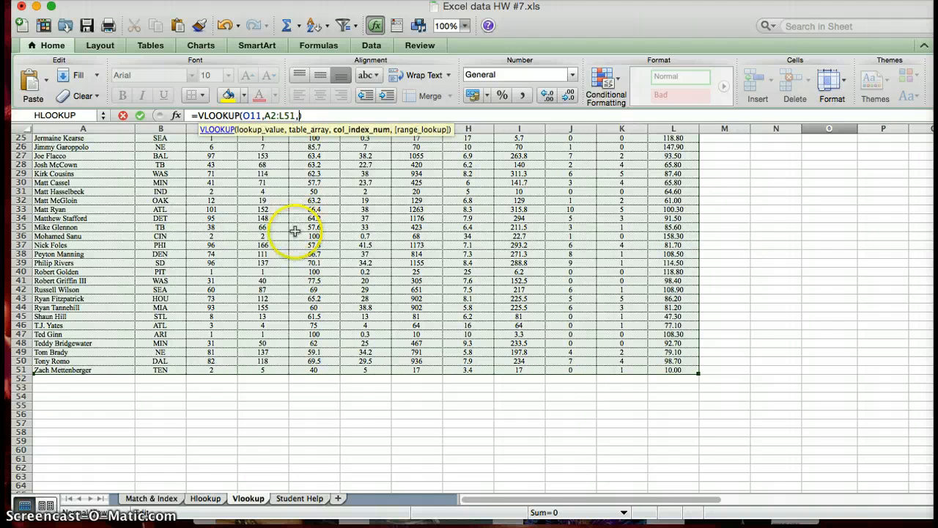
Complete the VLOOKUP formula with column index number 8 and FALSE as the range lookup
scroll(294, 230, up, 8)
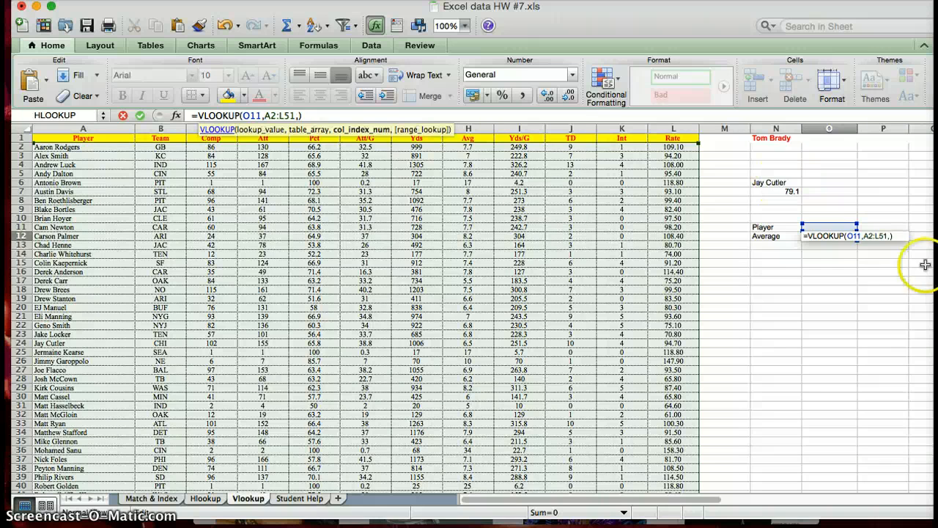
text(8,)
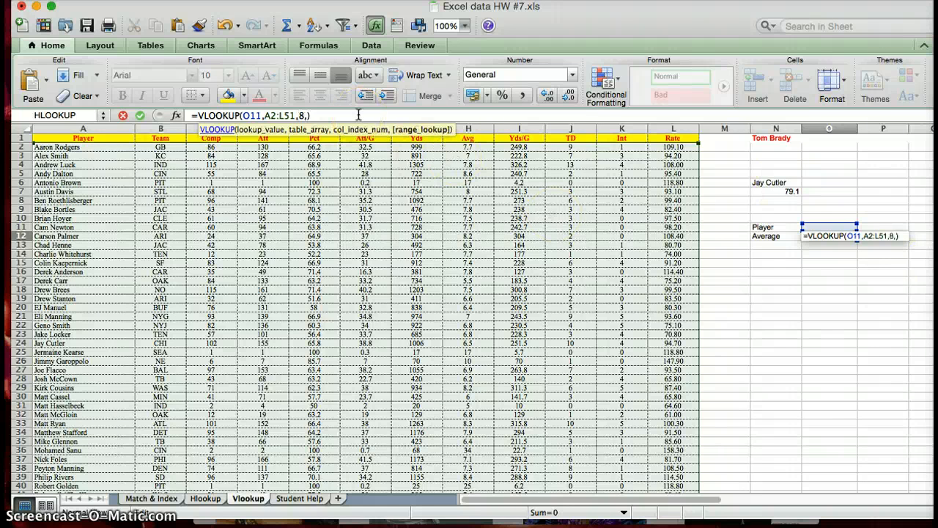
text(FALSE)
key(Return)
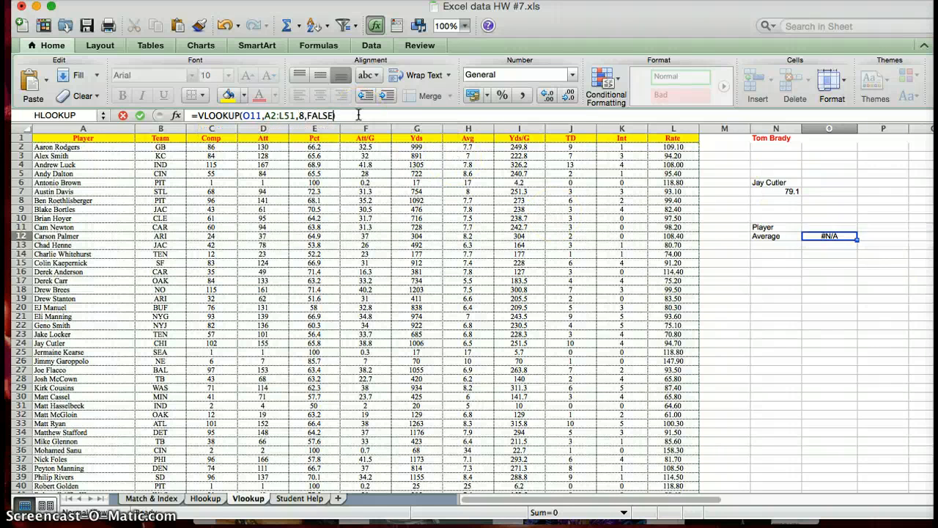
Enter Aaron Rodgers as the player in O11 and check the lookup result against his Avg value in the table
click(826, 227)
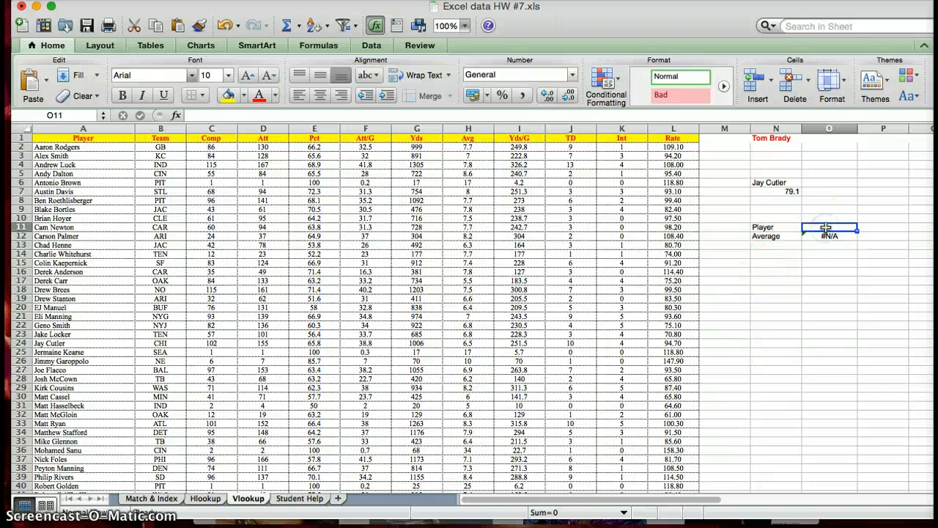
text(Aaron Ro)
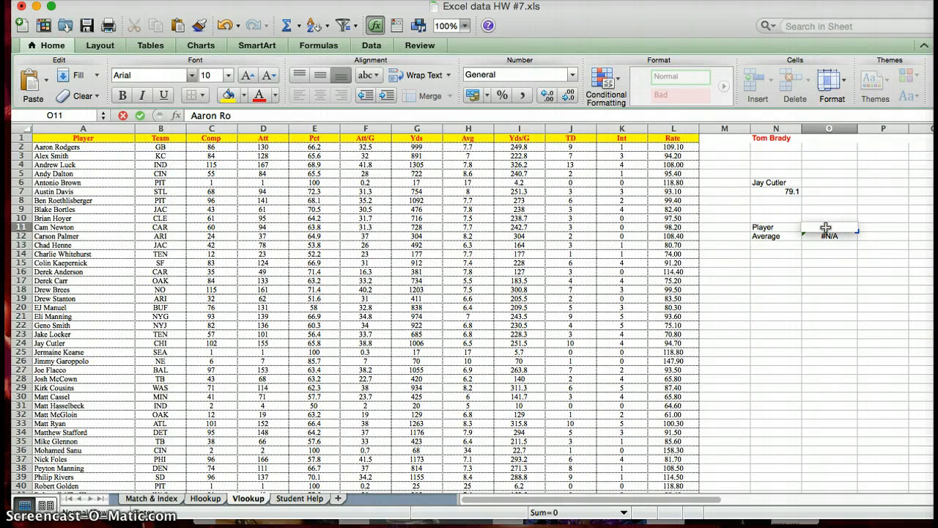
text(s)
key(Return)
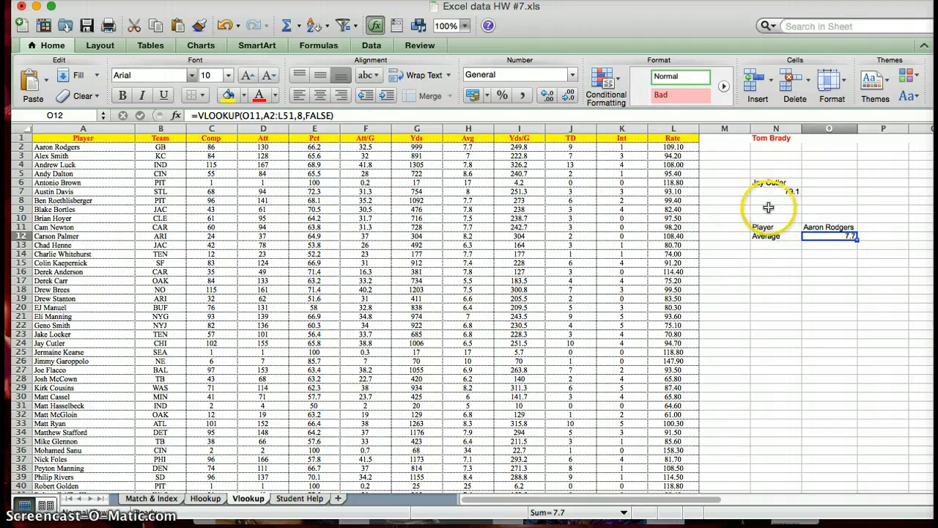
click(465, 147)
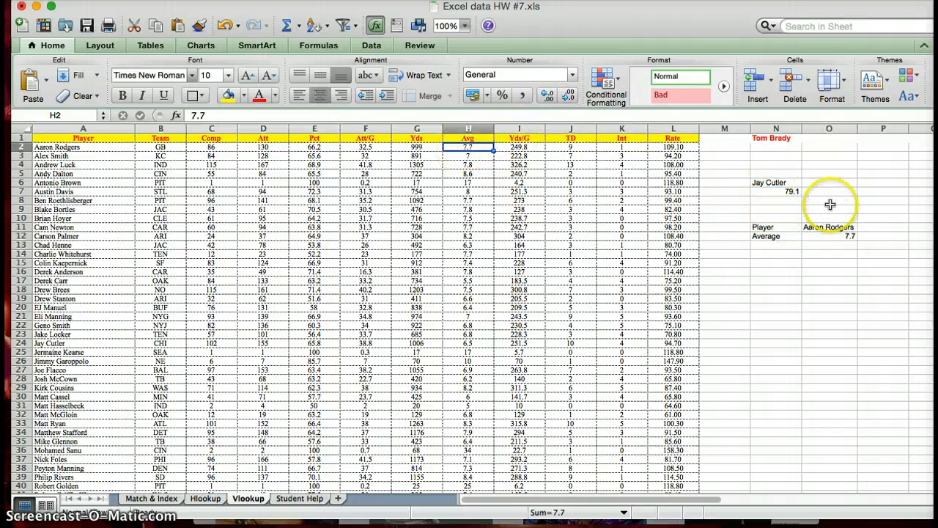
Set the player in O11 to Andrew Luck and check the lookup result against his row in the table
click(815, 227)
key(BackSpace)
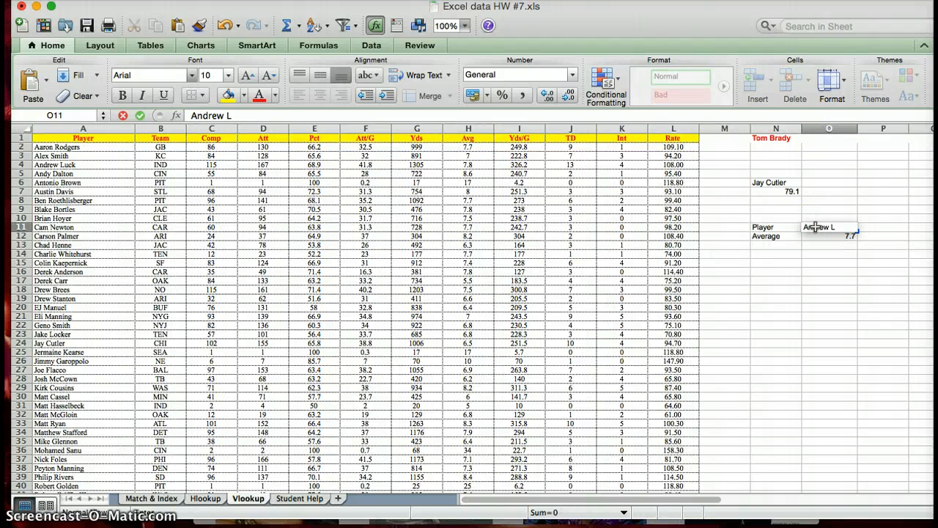
text(Andrew Luck)
key(Return)
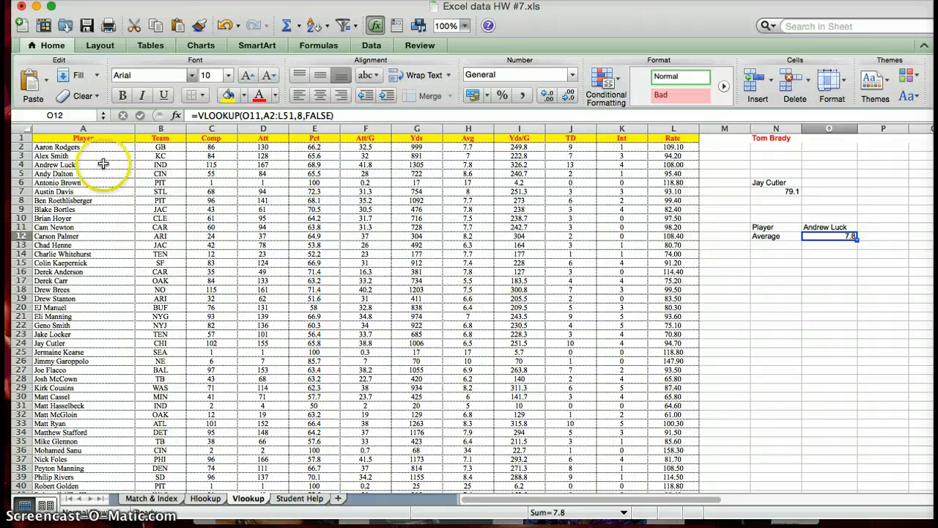
click(10, 165)
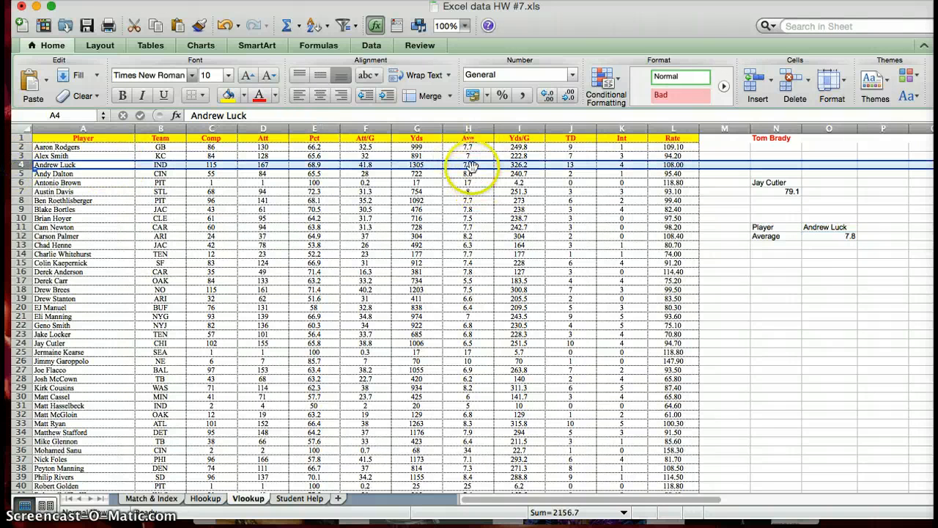
click(773, 244)
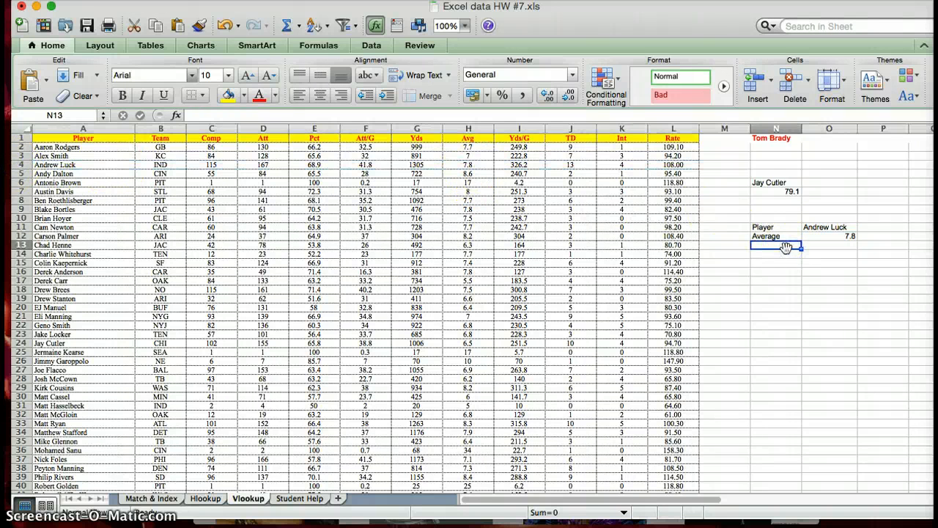
scroll(786, 247, down, 1)
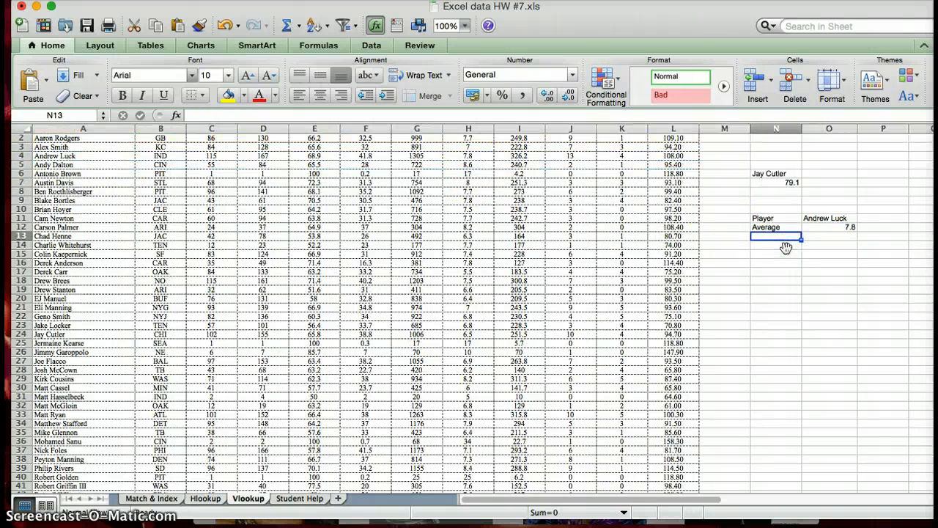
On the Match & Index sheet, clear the two MATCH formulas in B35 and B36
click(150, 498)
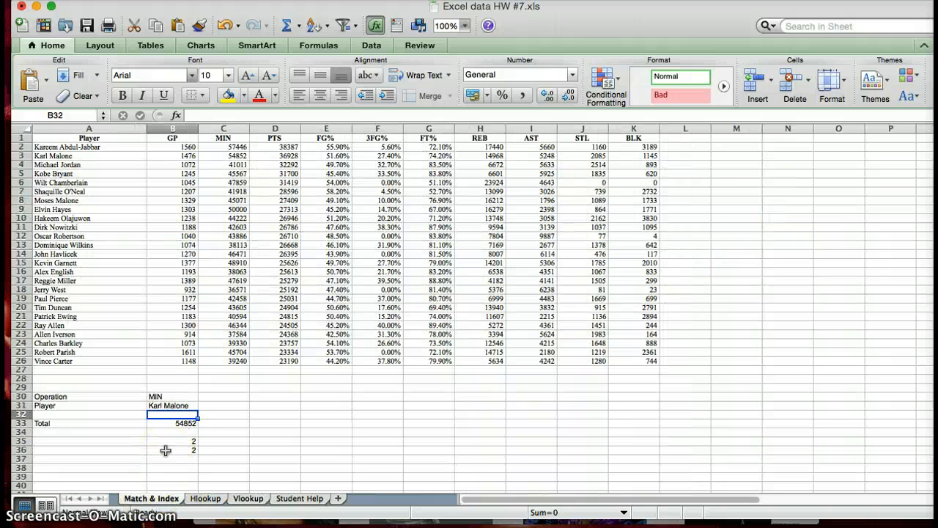
key(Up)
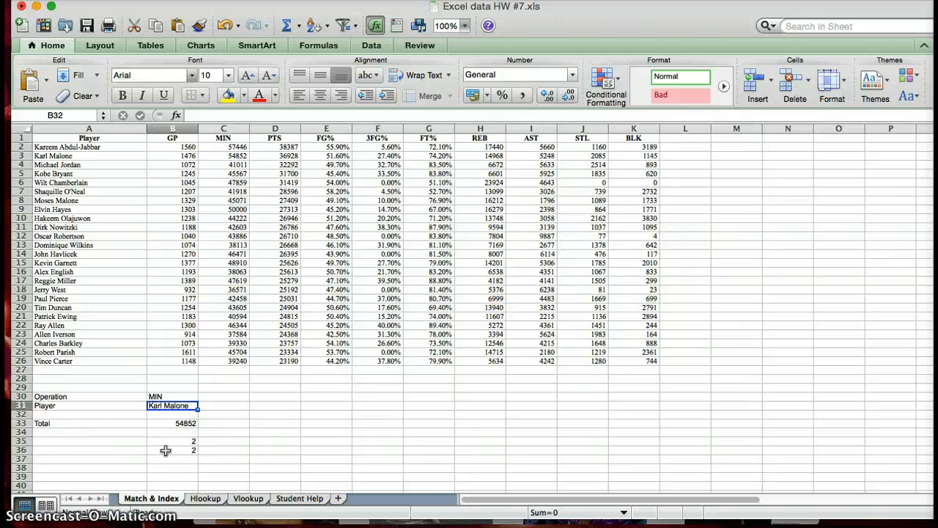
key(Down)
key(Down)
key(Down)
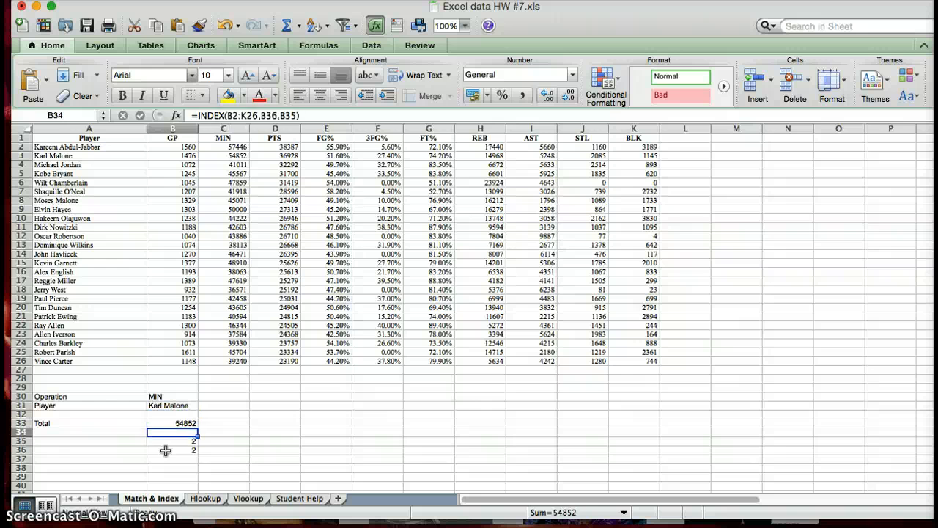
key(Down)
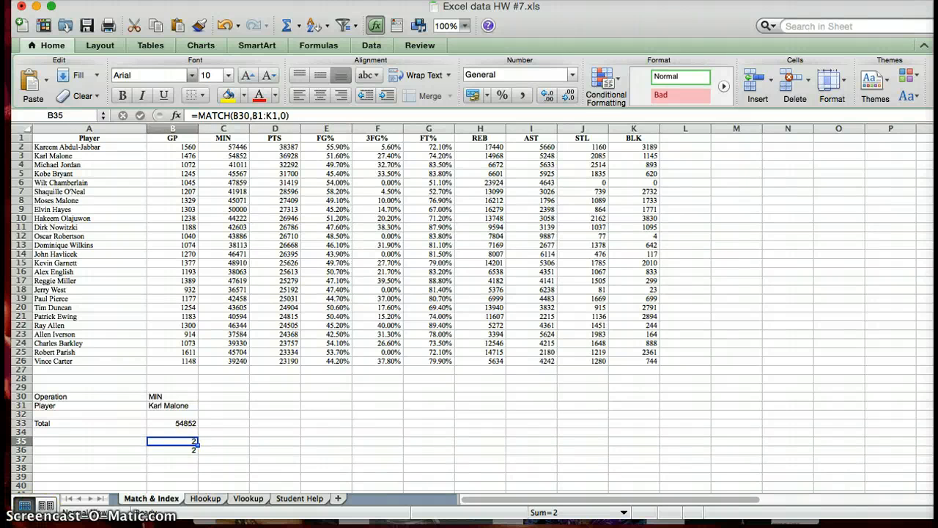
click(177, 440)
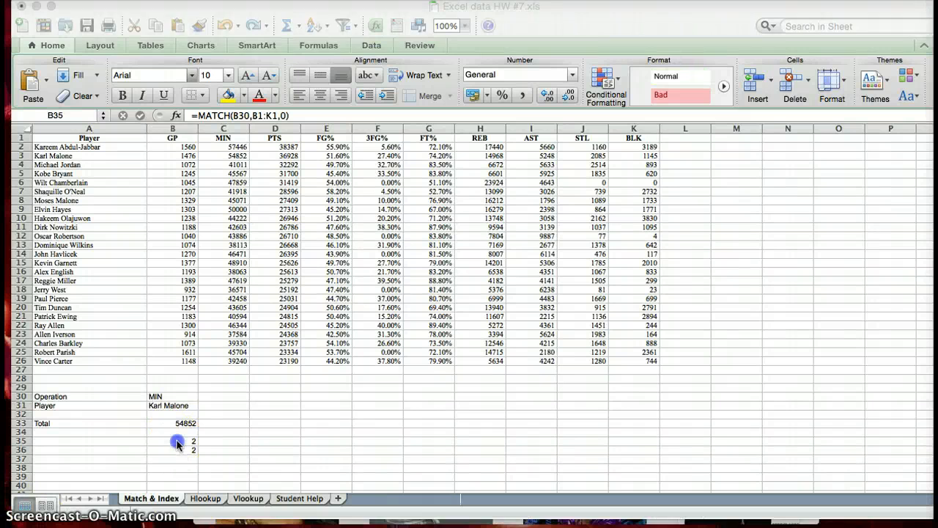
key(Down)
key(Up)
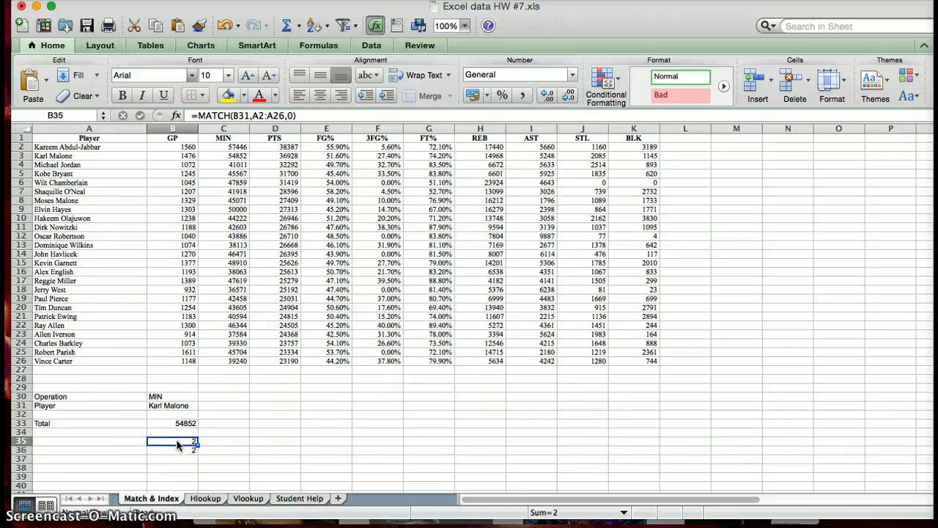
key(BackSpace)
key(Return)
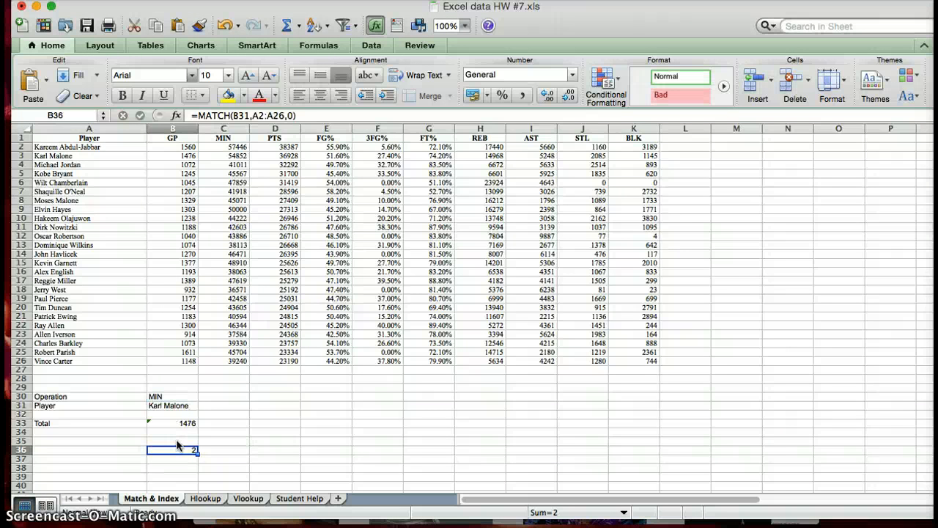
key(BackSpace)
key(Return)
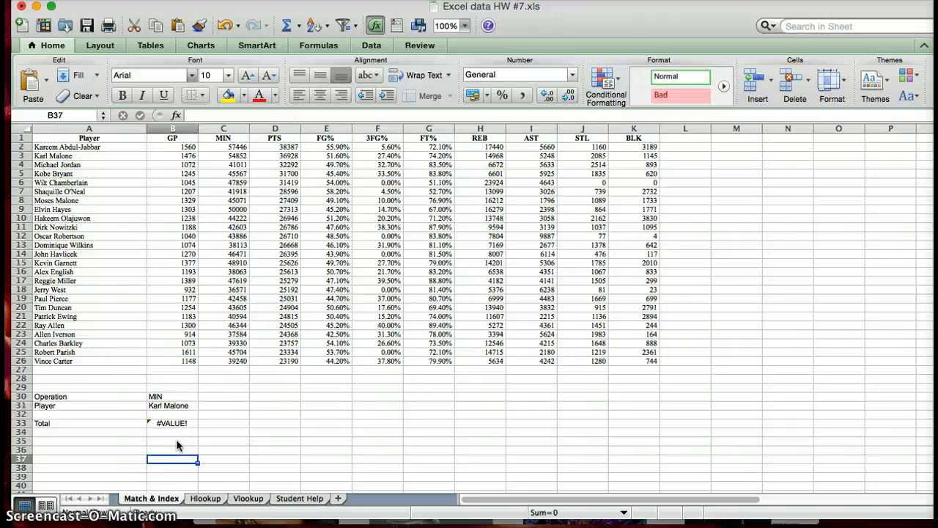
Clear the INDEX formula from the Total cell B33
key(Up)
key(Up)
key(Up)
key(Up)
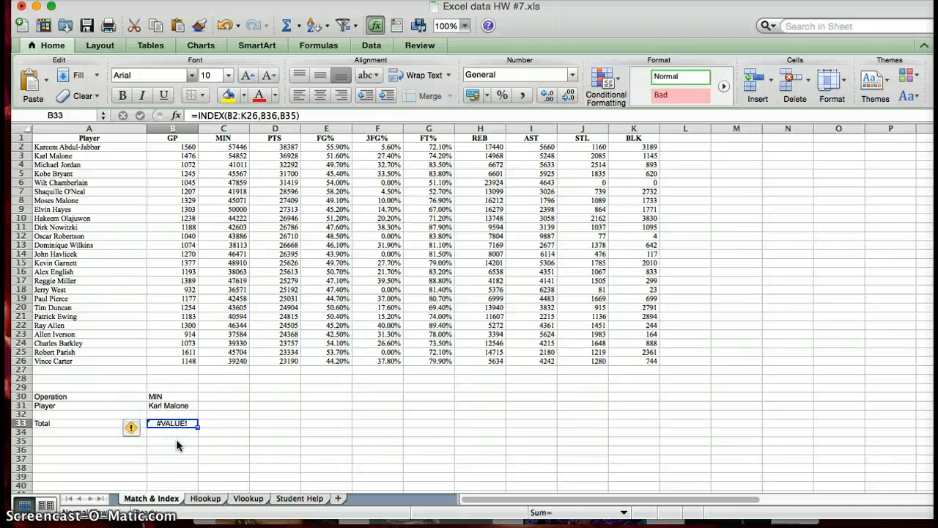
key(Up)
key(Up)
key(Down)
key(Down)
key(BackSpace)
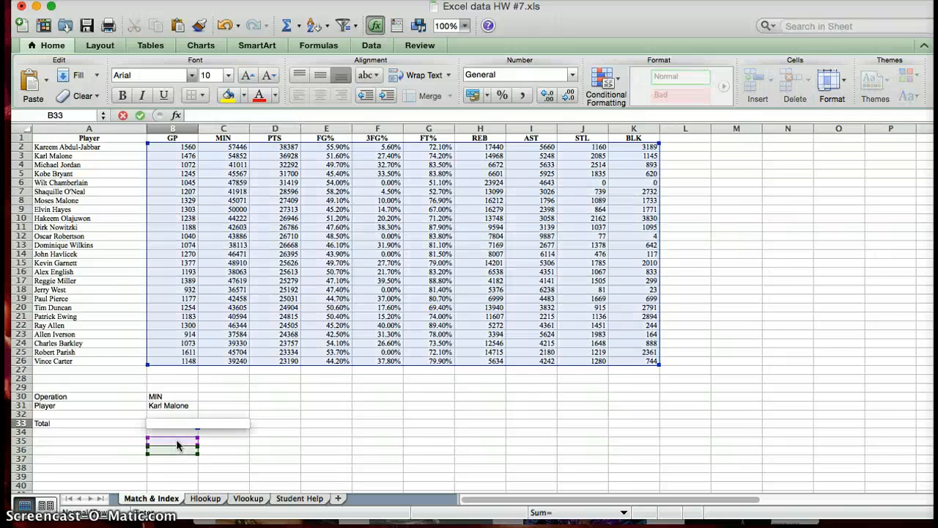
key(Return)
Clear the player name from cell B31 and select the Operation value in B30
key(Up)
key(Up)
key(Up)
key(BackSpace)
key(Up)
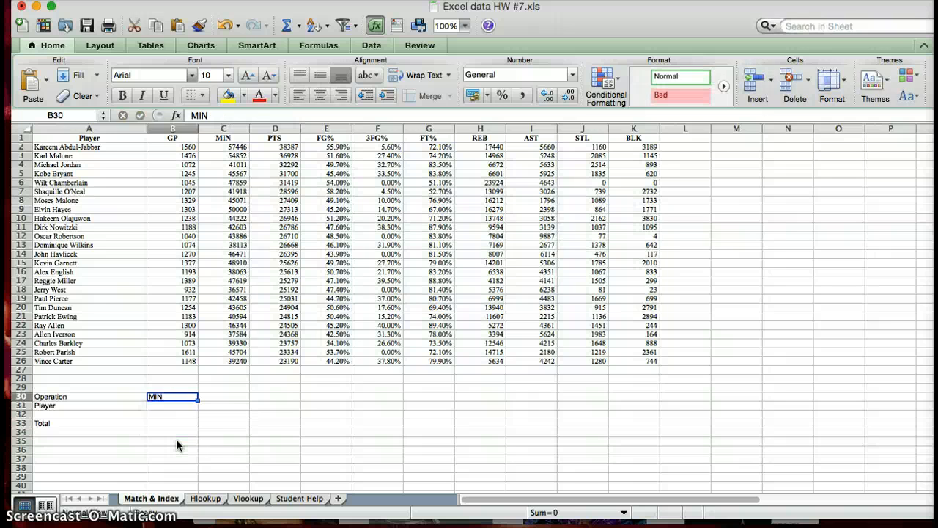
Clear the Operation value in cell B30
key(BackSpace)
key(Down)
key(Down)
key(Down)
key(Down)
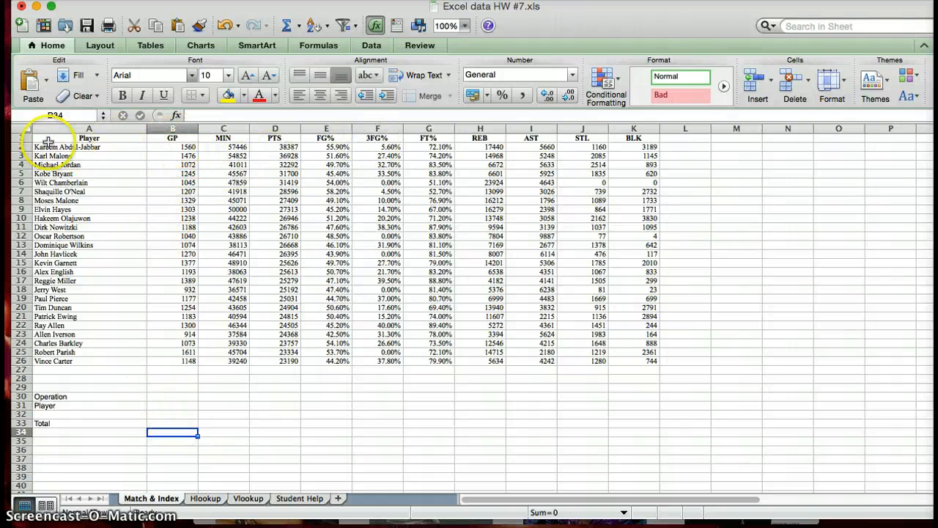
click(20, 135)
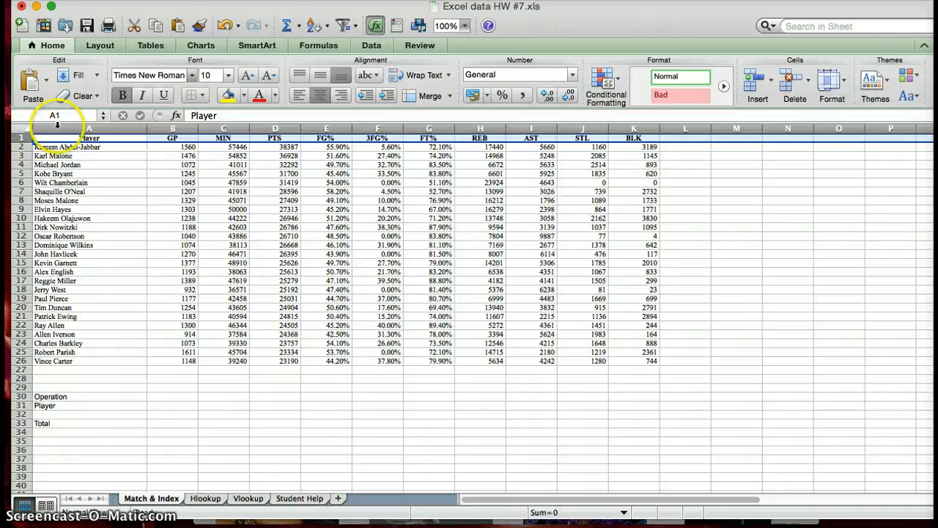
click(174, 404)
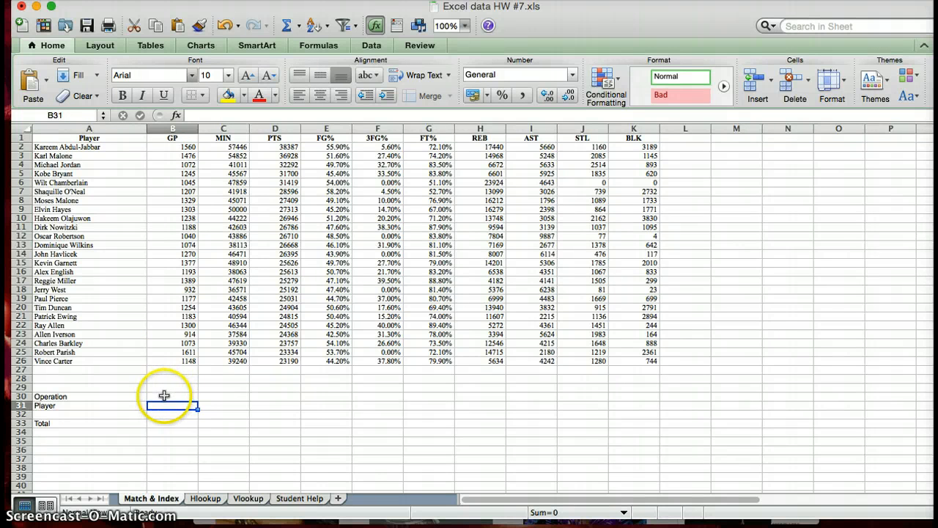
Try the formula =MATCH(B30+B1:K1,0,FALSE) in cell B36, using the Operation cell and the header row from GP to BLK
click(175, 448)
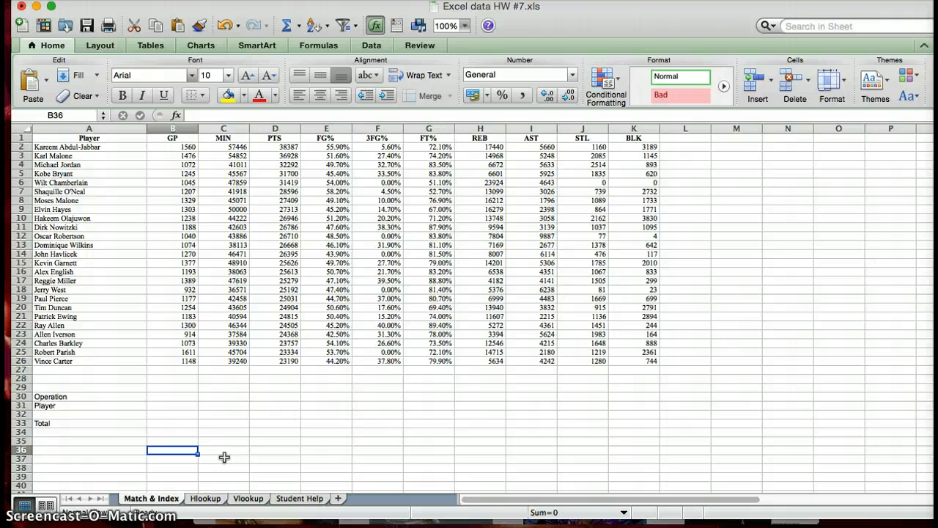
text(=match)
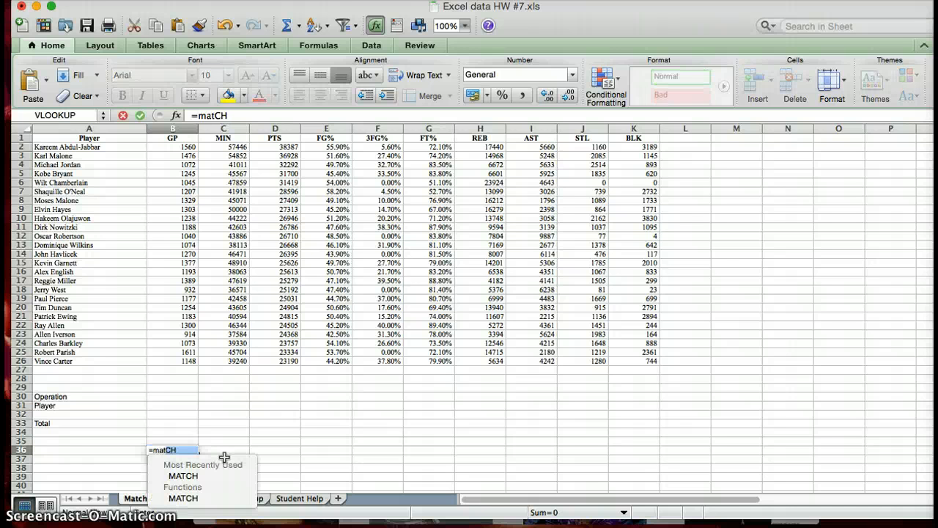
double_click(206, 475)
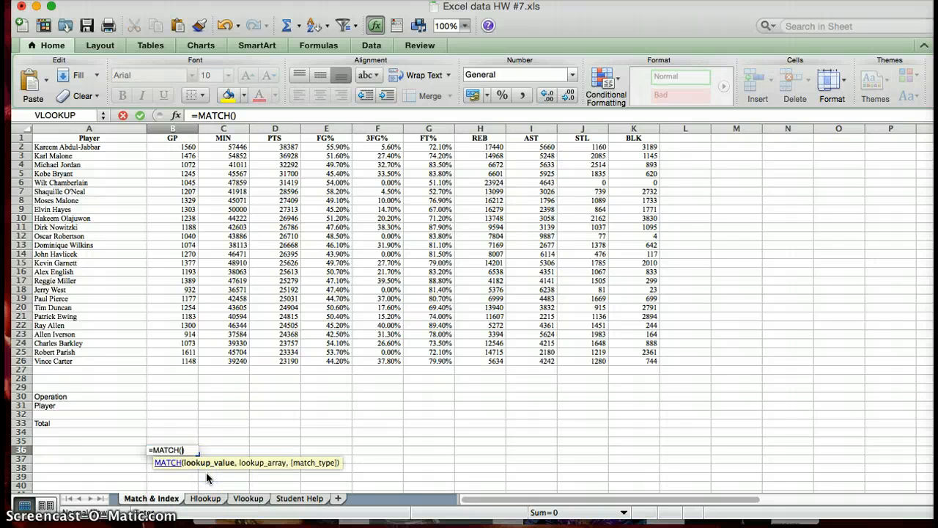
click(176, 396)
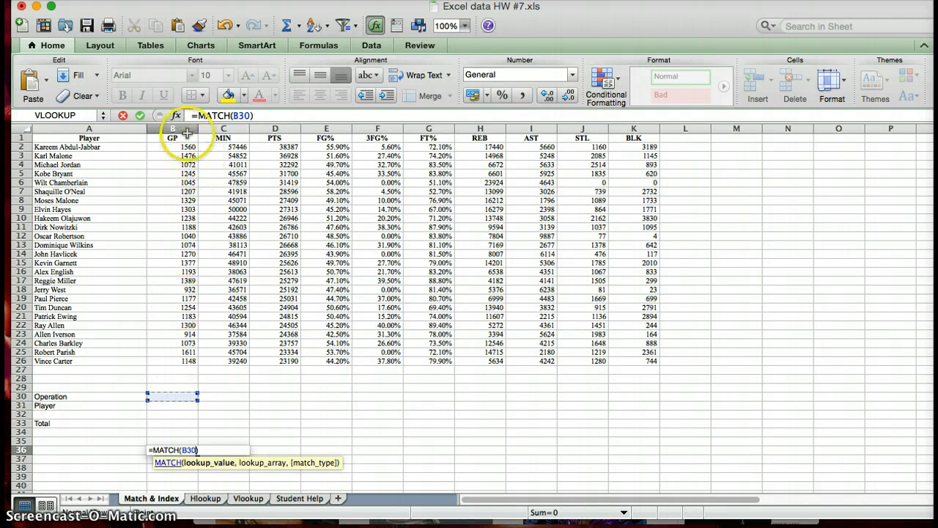
drag(174, 139, 388, 138)
drag(470, 120, 627, 130)
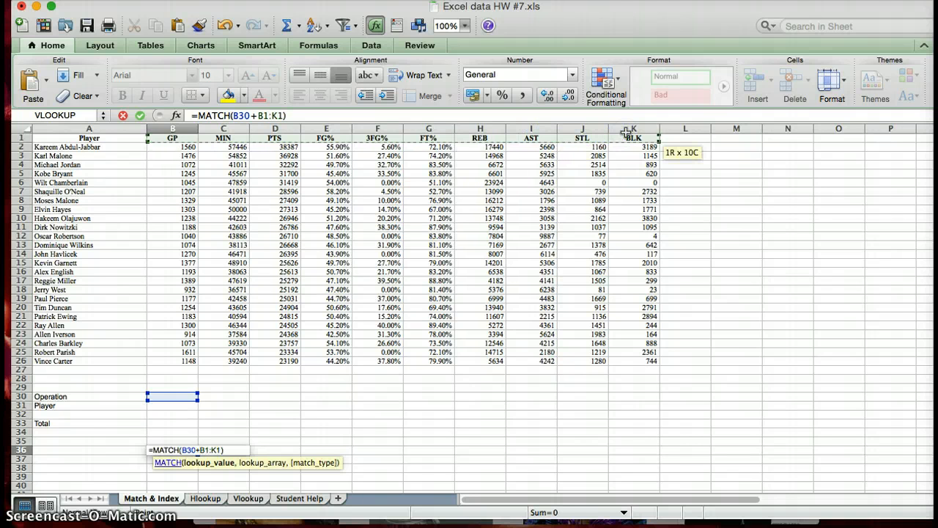
text(,)
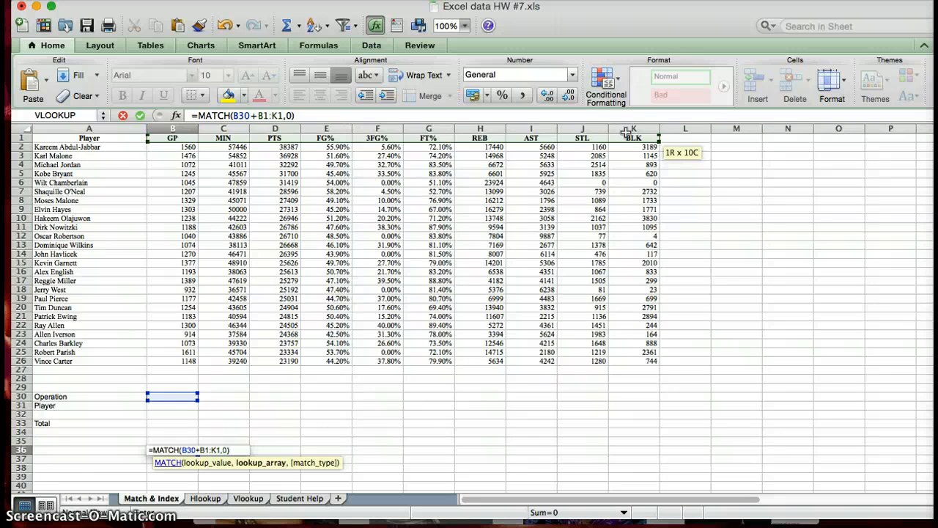
text(0)
text(,Fa)
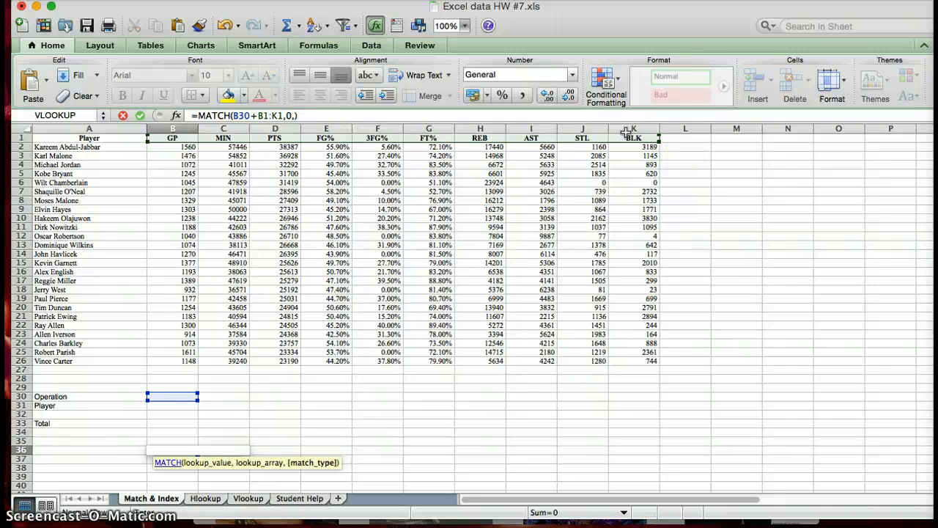
text(lse)
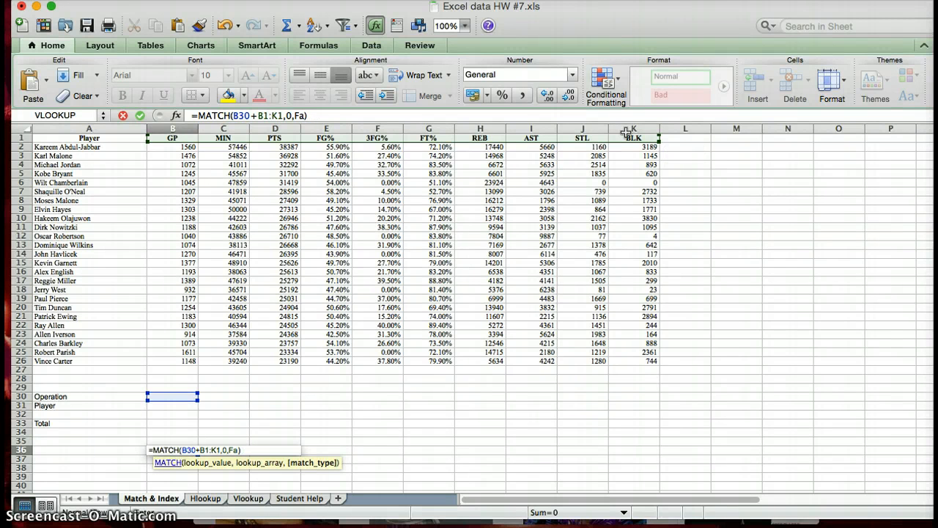
text(alalse)
key(Return)
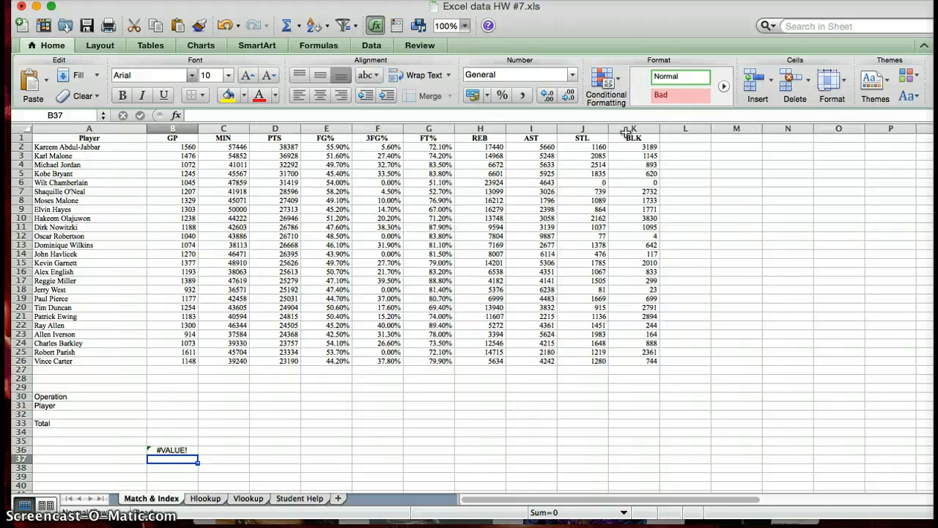
Test the B36 formula by entering GP and MIN in turn as the Operation in B30, and clear the cell
click(162, 397)
text(GP)
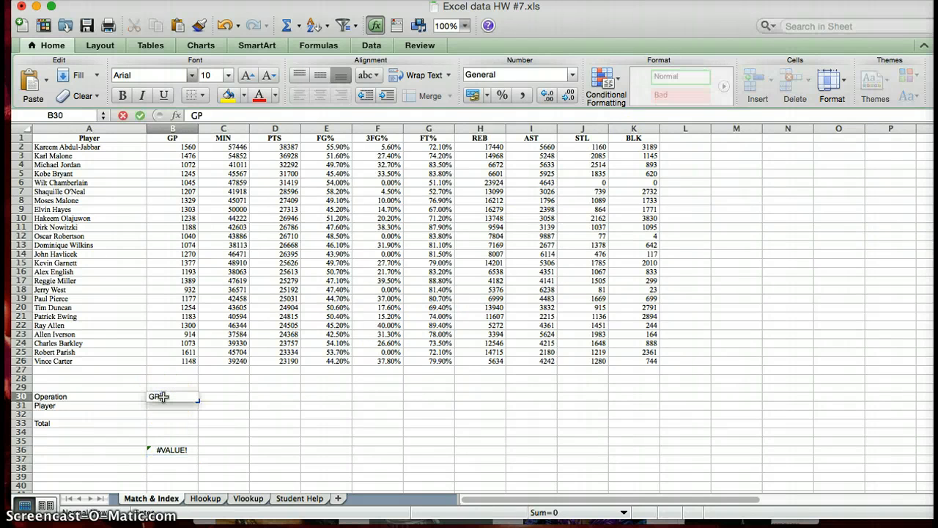
key(Return)
click(158, 396)
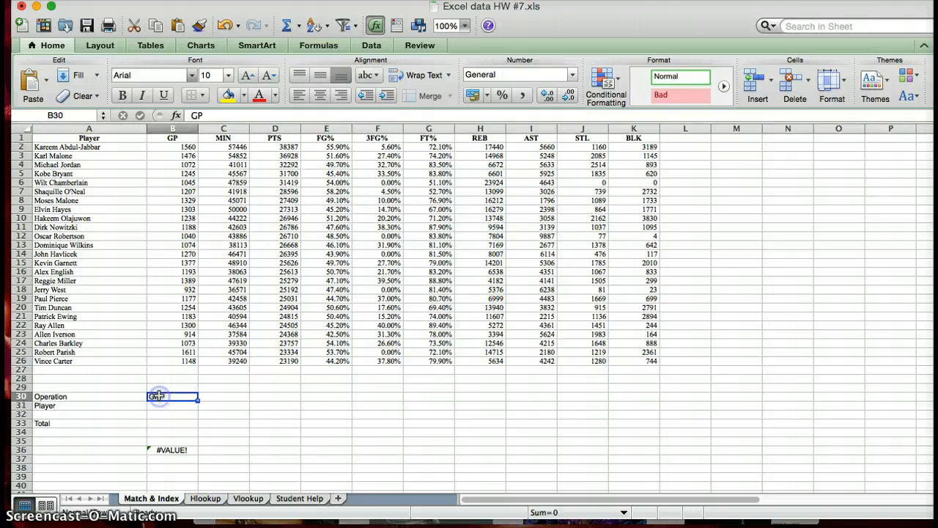
key(BackSpace)
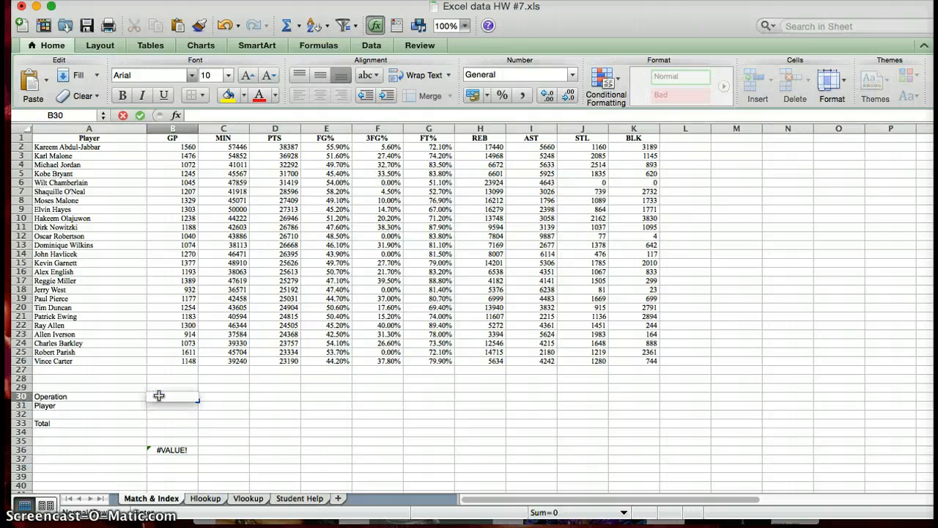
text(MIN)
key(Return)
click(159, 396)
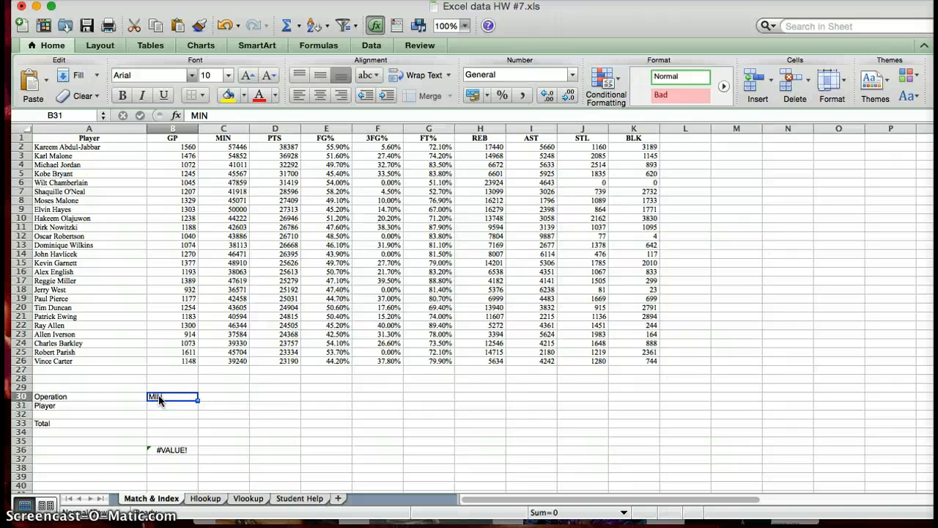
key(BackSpace)
Remove the 0 argument from the MATCH formula in B36, leaving =MATCH(B30+B1:K1,,FALSE)
click(157, 451)
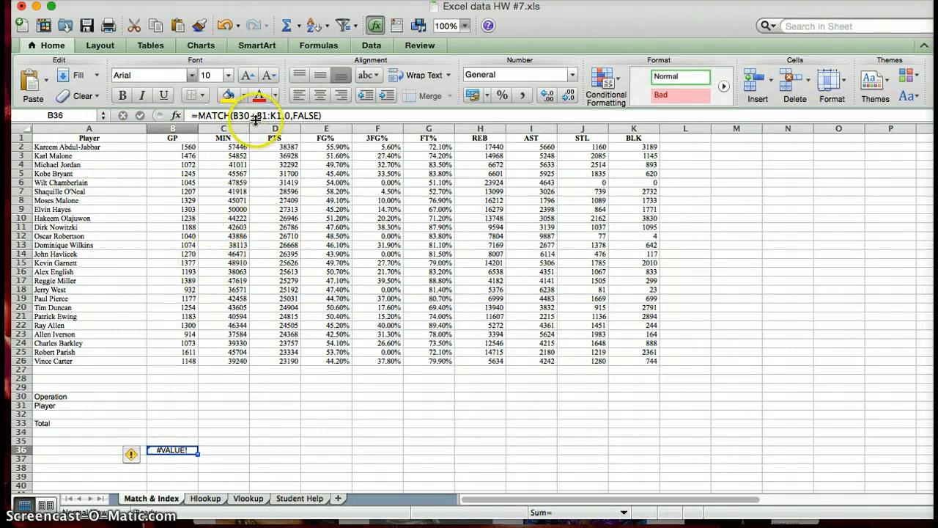
click(290, 116)
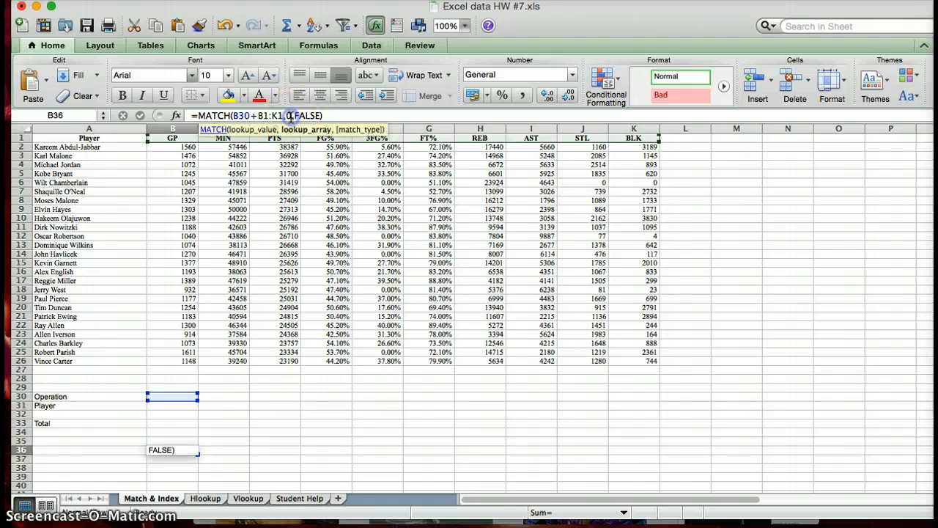
key(BackSpace)
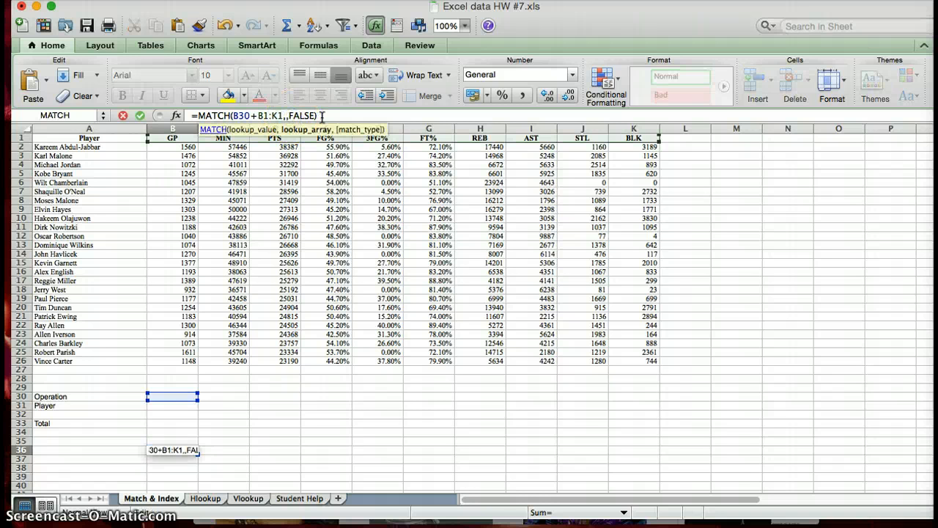
key(Return)
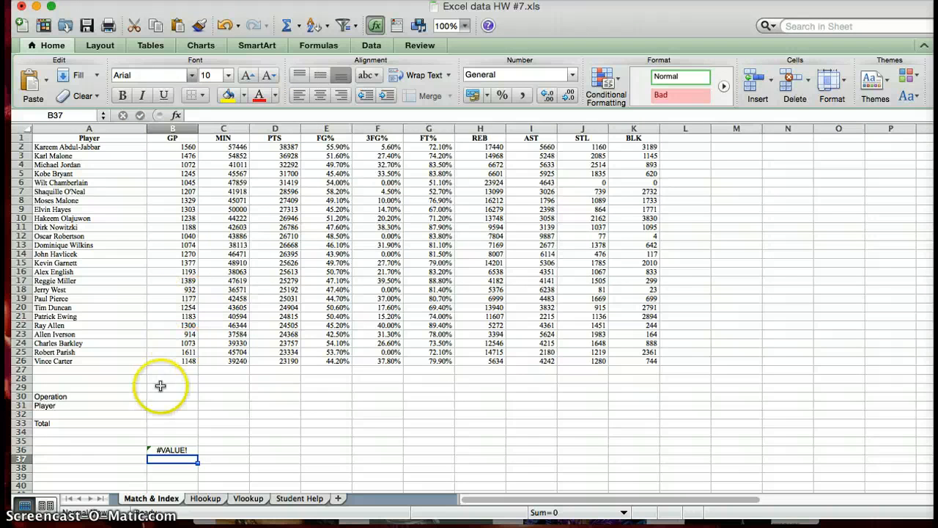
Test the edited formula with min as the Operation in B30, and empty the cell again
click(154, 396)
text(min)
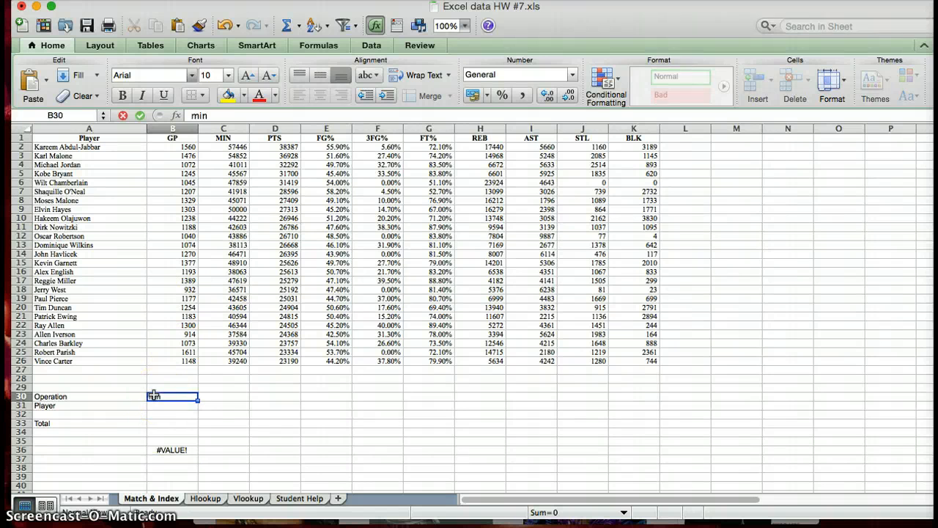
key(Return)
click(165, 394)
key(BackSpace)
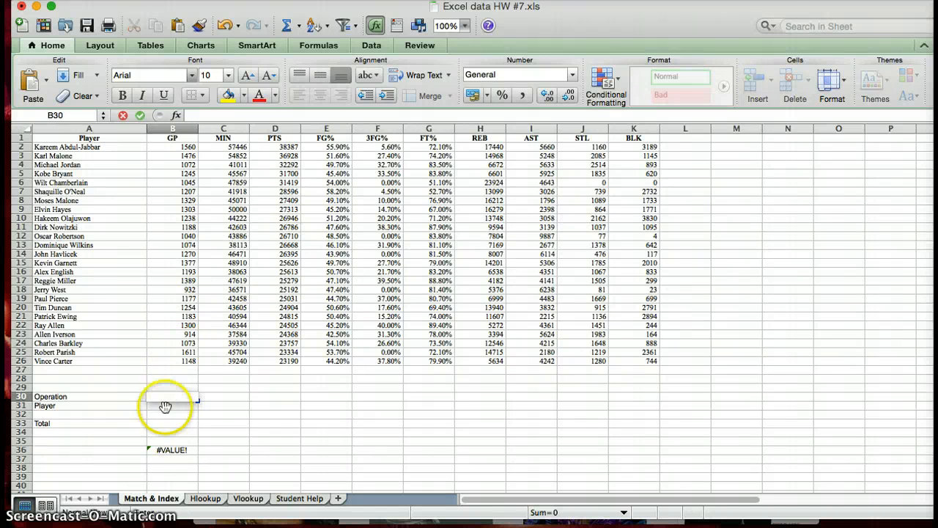
Delete the faulty MATCH formula from cell B36
click(167, 449)
double_click(157, 450)
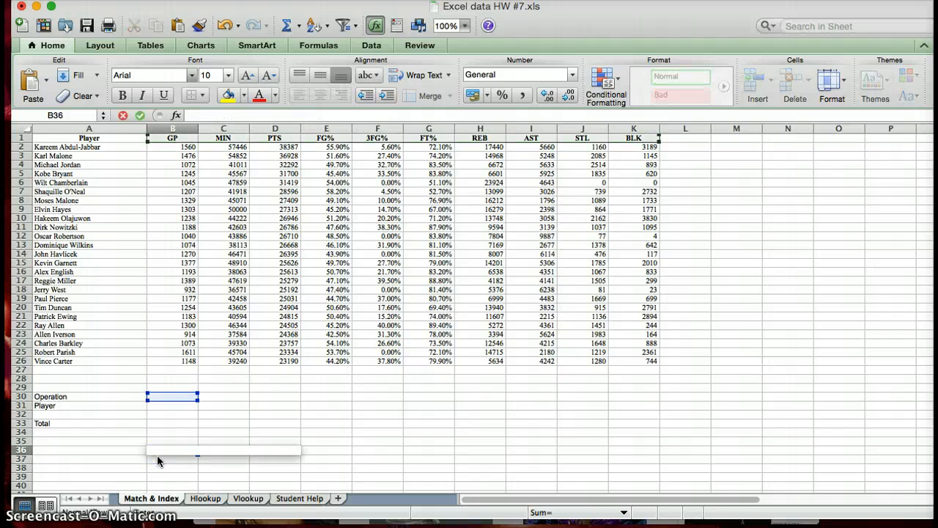
click(158, 460)
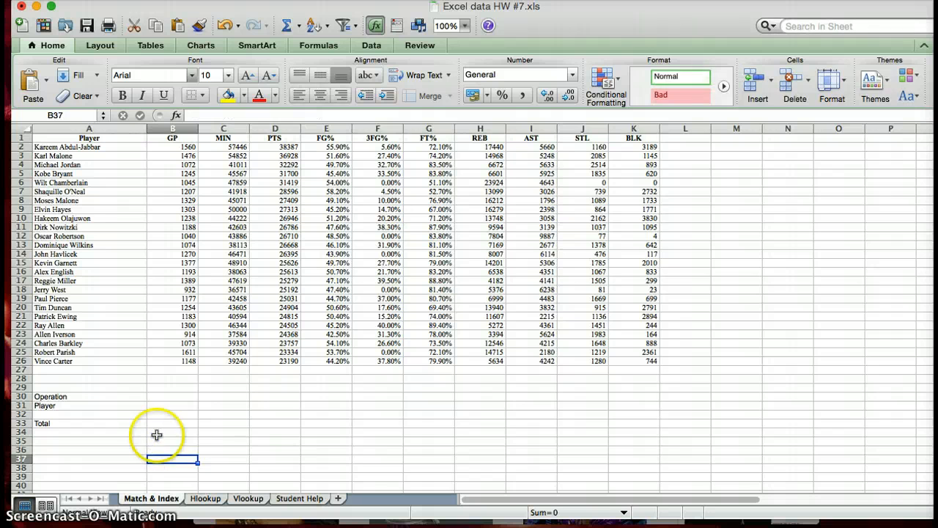
click(157, 438)
text(=MATCH)
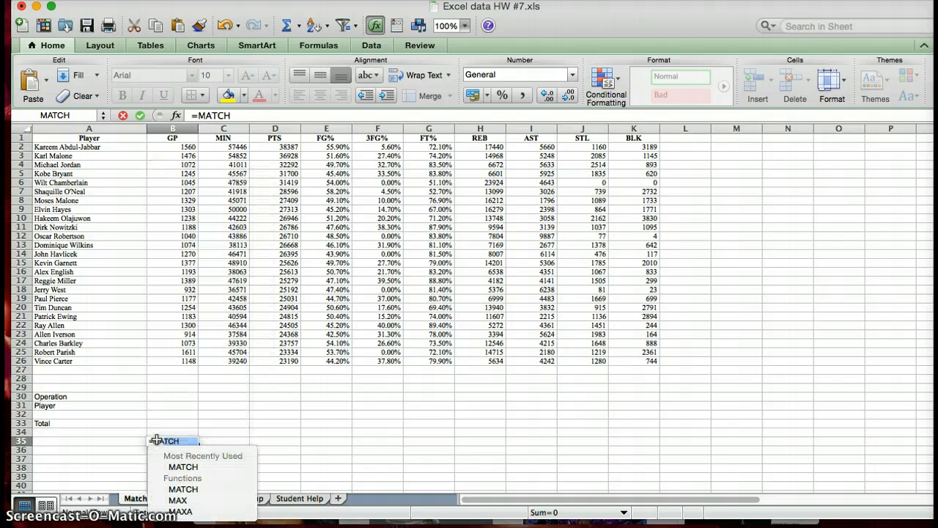
key(Return)
click(157, 440)
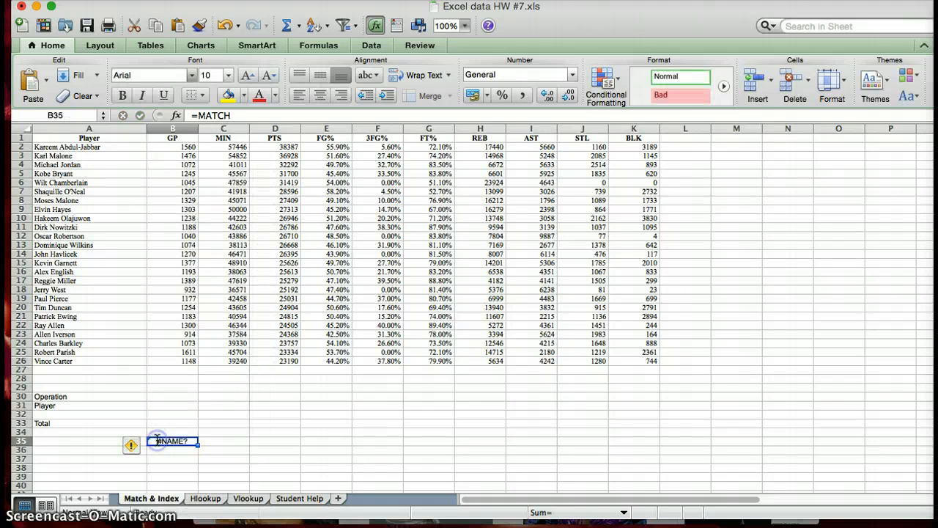
double_click(158, 440)
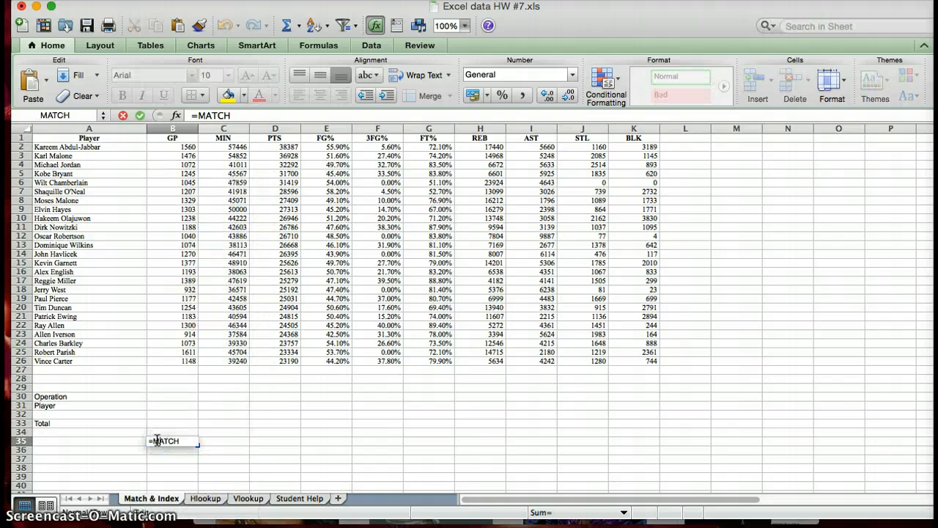
key(BackSpace)
key(BackSpace)
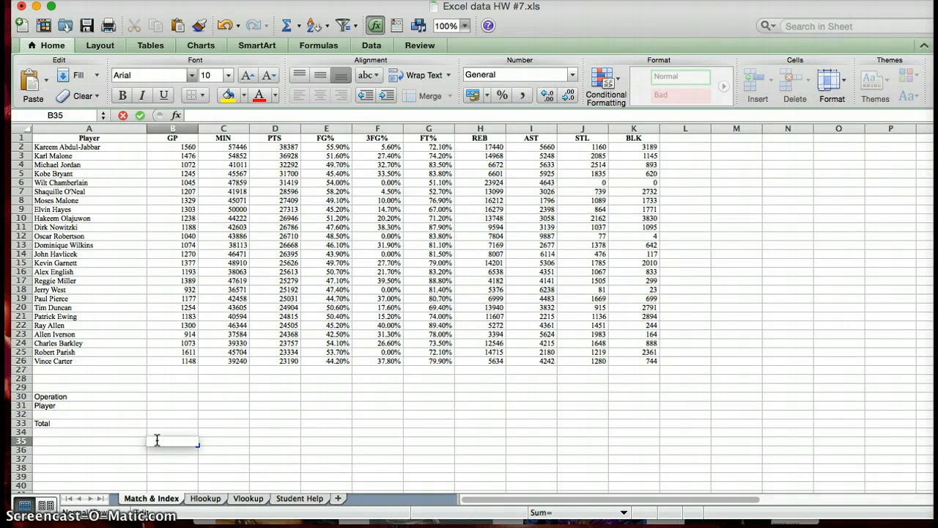
Enter the formula =MATCH(B30,B1:K1,0) in B35 to find the Operation's position in the header row
click(157, 439)
text(=MATCH)
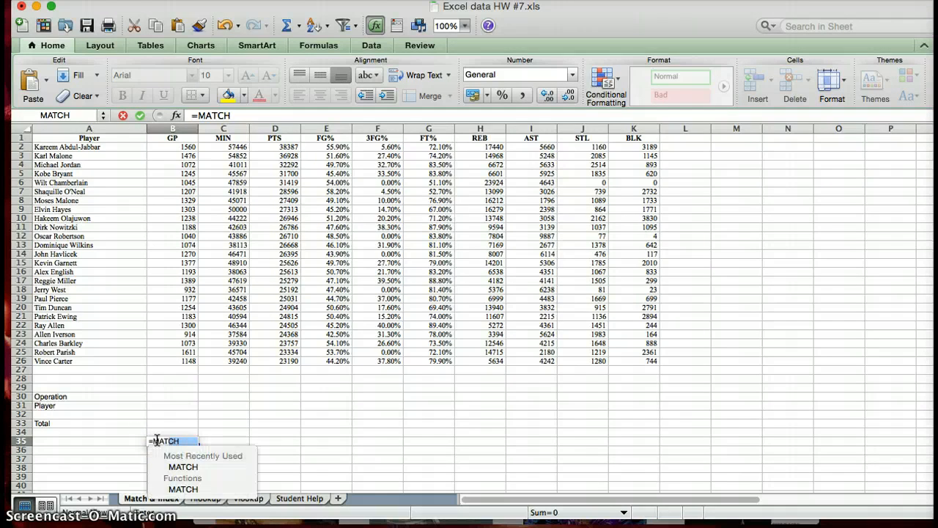
double_click(182, 466)
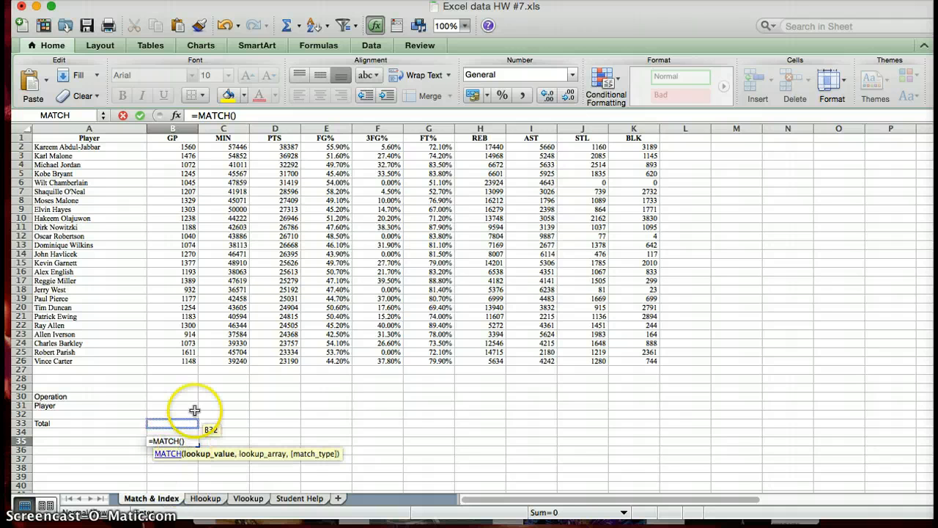
click(171, 394)
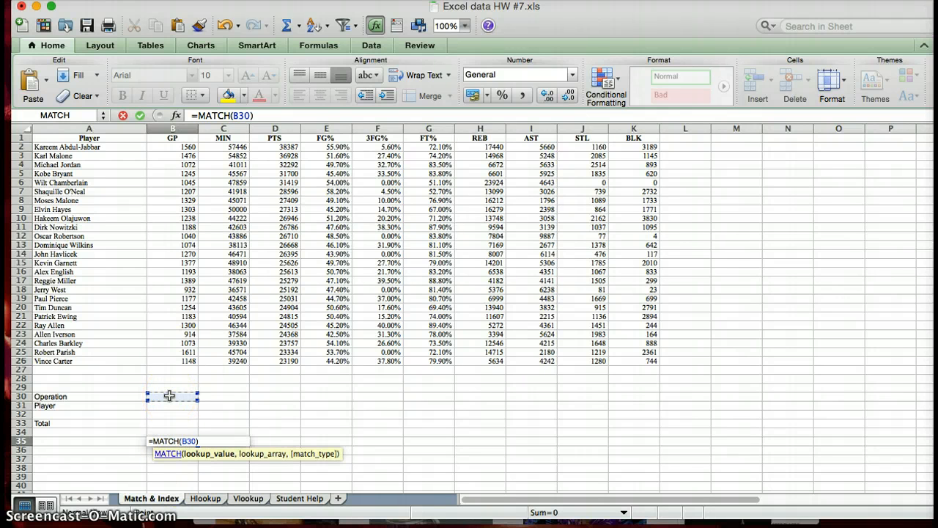
text(,)
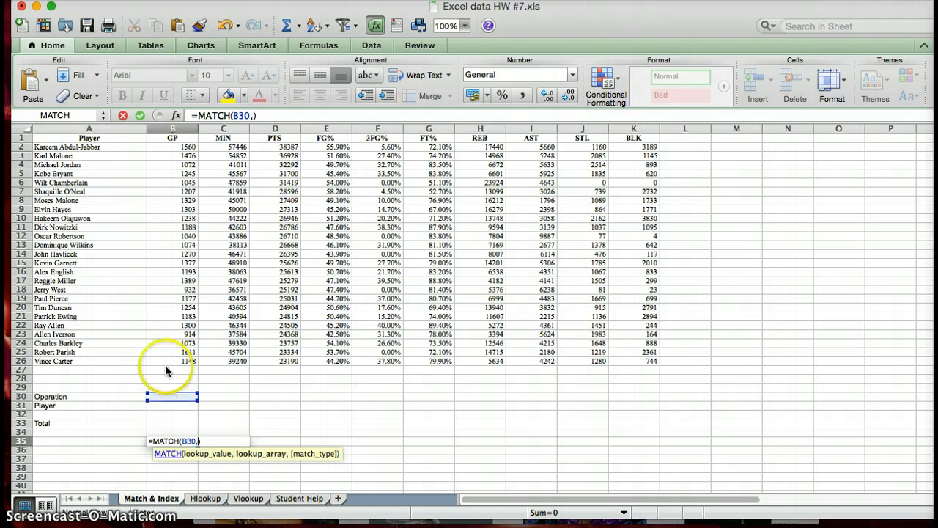
click(186, 140)
drag(186, 139, 631, 135)
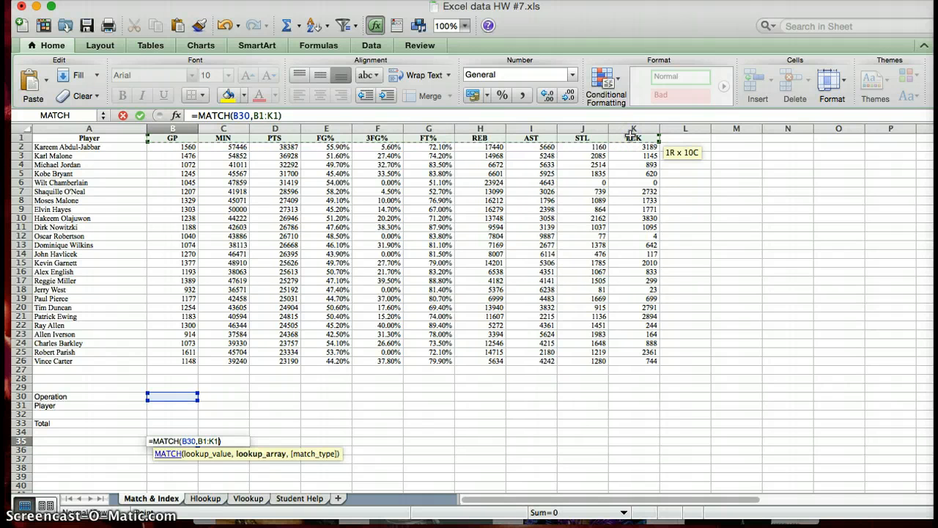
text(,)
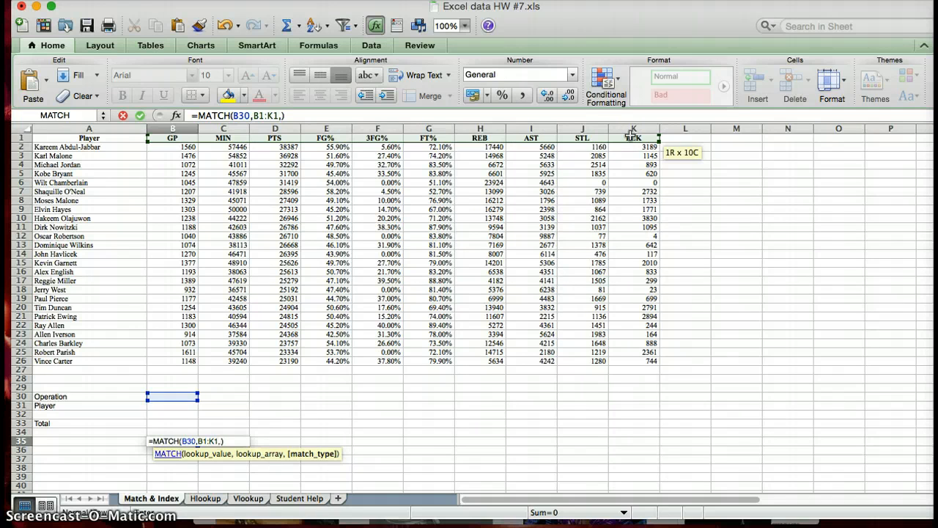
text(0))
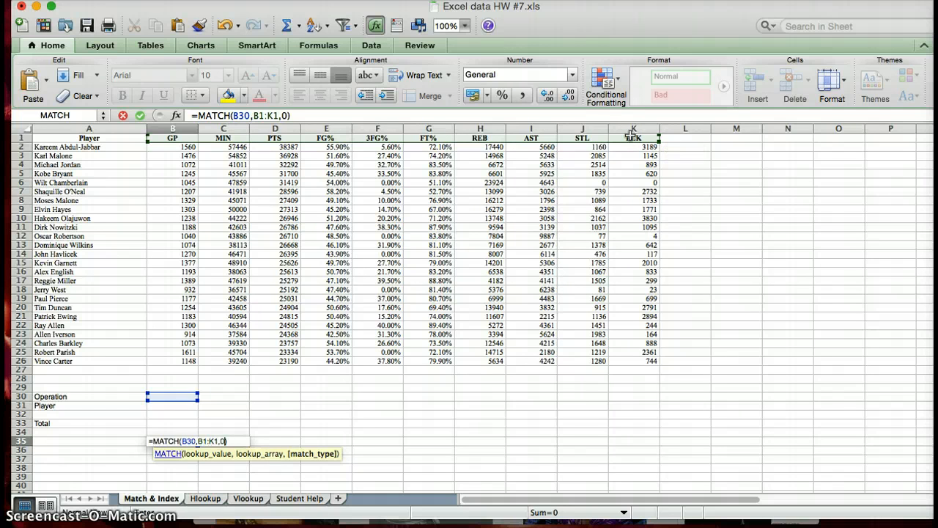
key(Return)
Test the B35 formula by entering min, GP and min again in turn as the Operation in B30
click(167, 396)
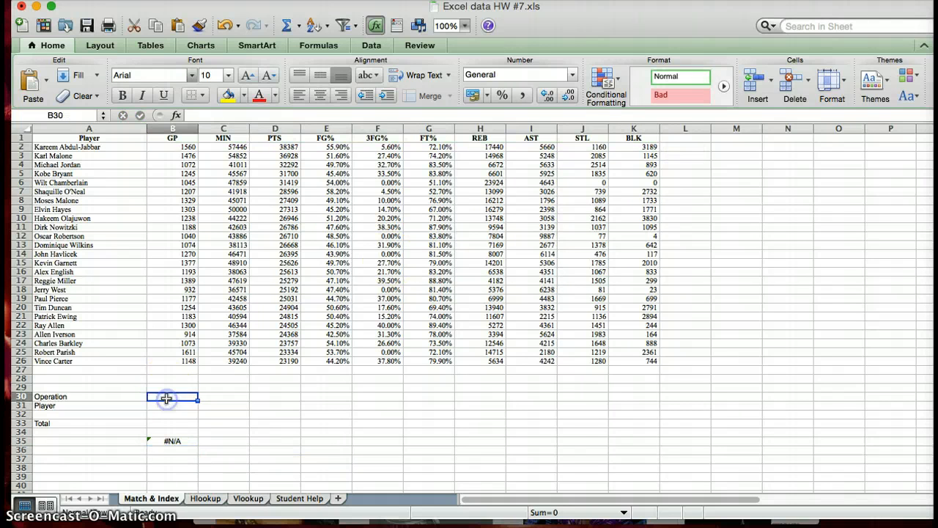
text(min)
key(Return)
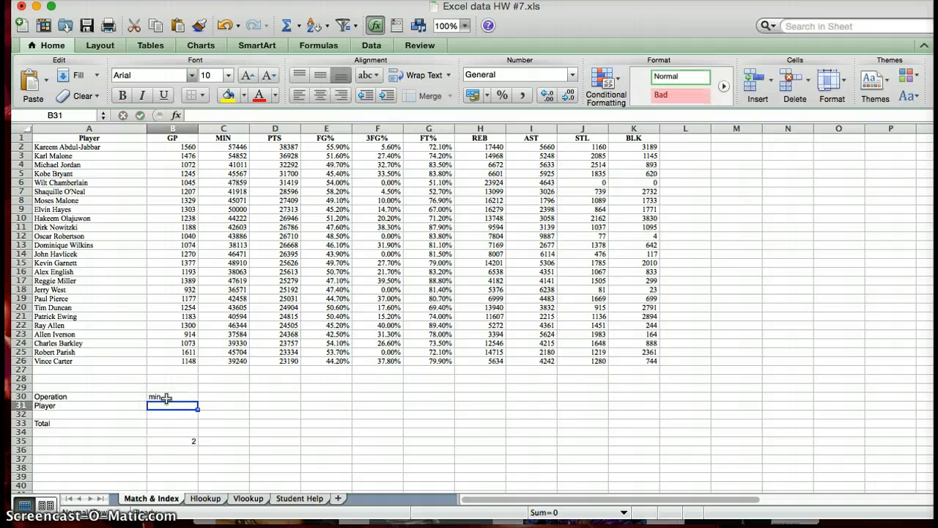
click(167, 397)
text(GP)
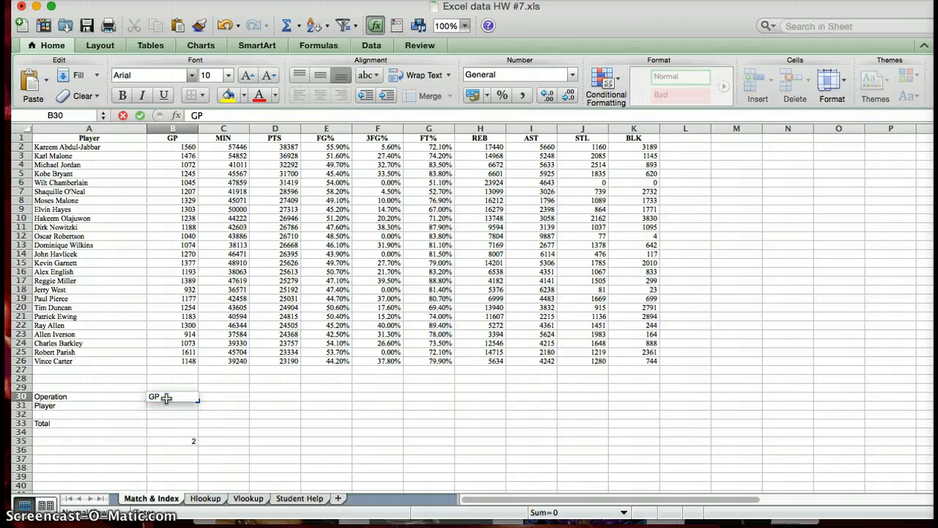
key(Return)
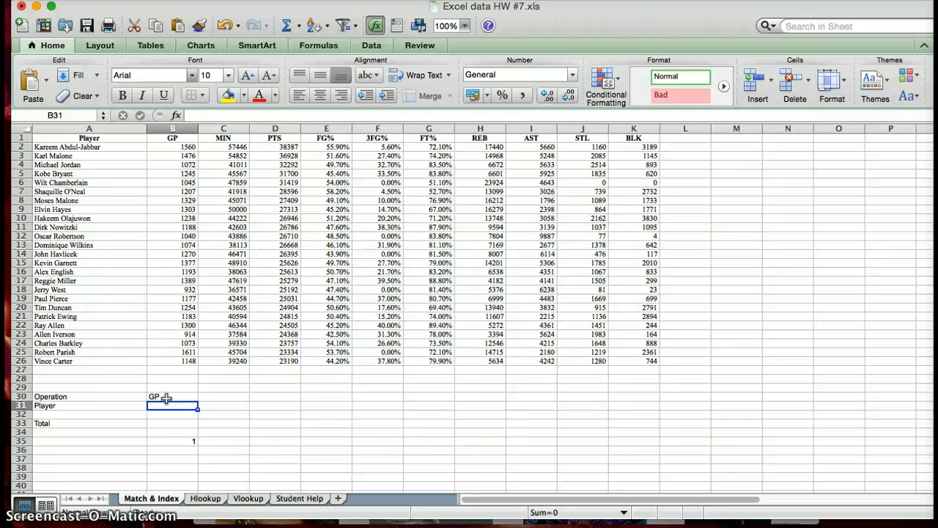
click(159, 396)
text(min)
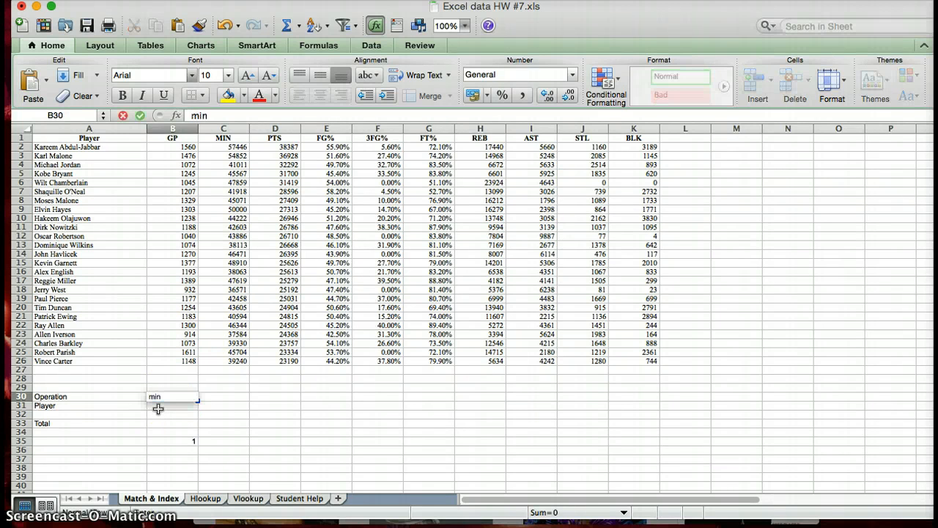
key(Return)
Enter MIN in capitals as the Operation in B30
click(159, 396)
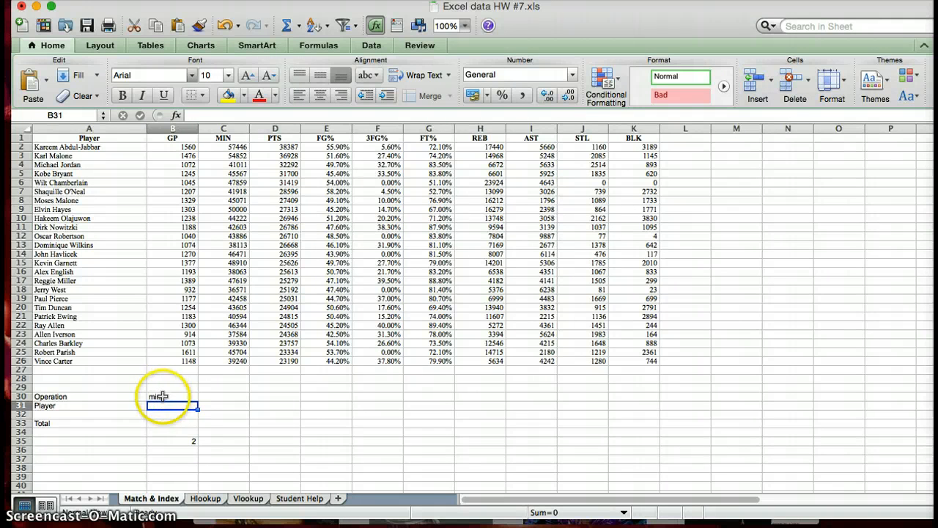
text(MIN)
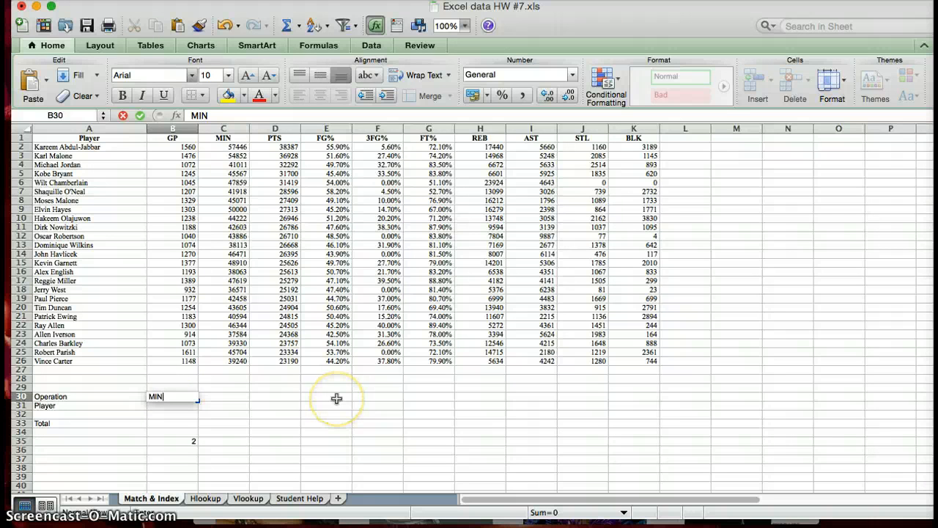
key(Return)
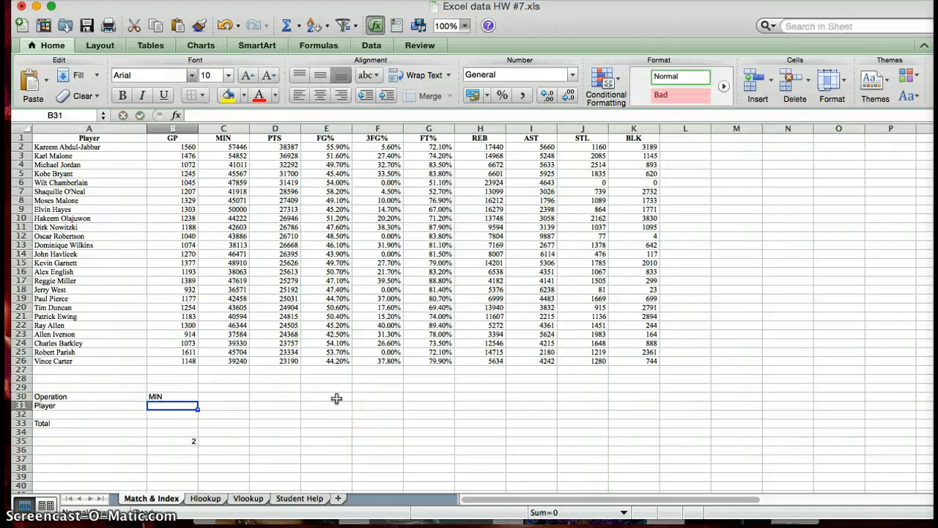
Enter the formula =MATCH(B31,A2:A26,0) in B36 to find the Player's position in the name column
key(Down)
key(Down)
key(Down)
key(Down)
key(Down)
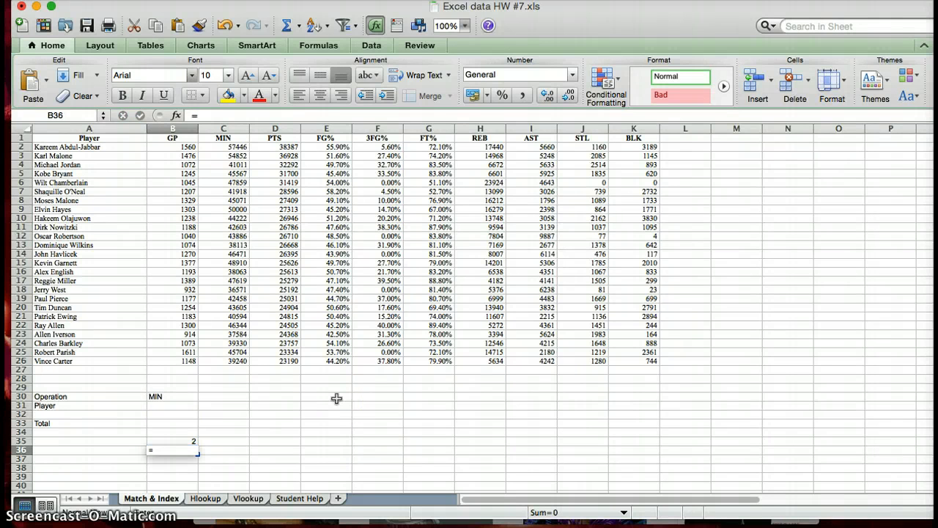
text(=MATCH)
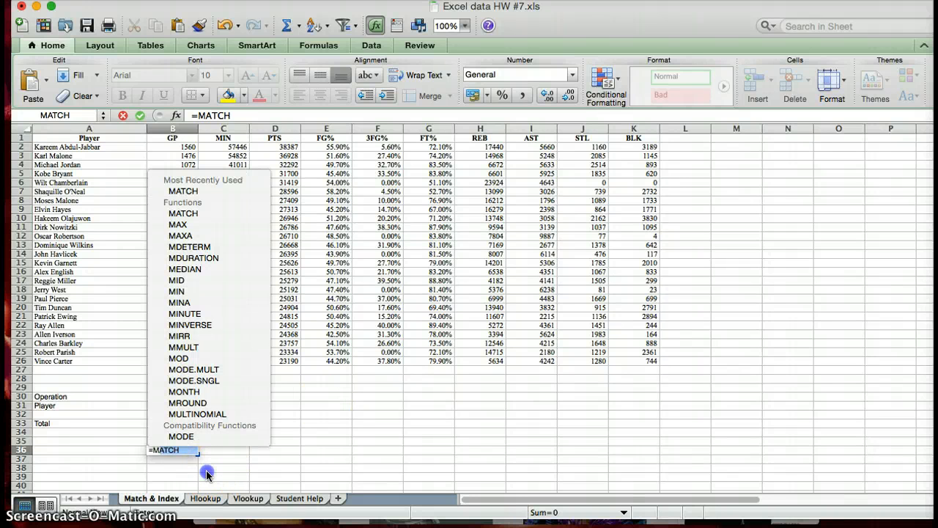
text(()
click(171, 404)
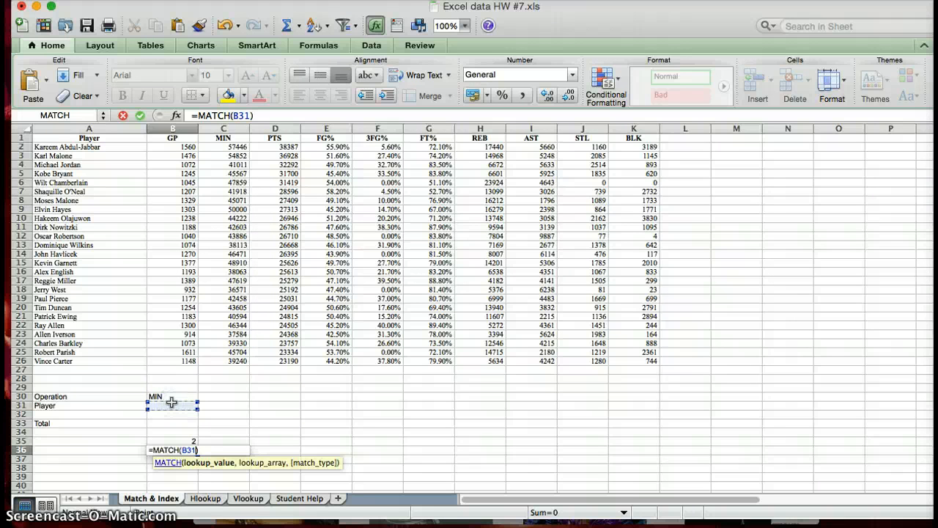
text(,)
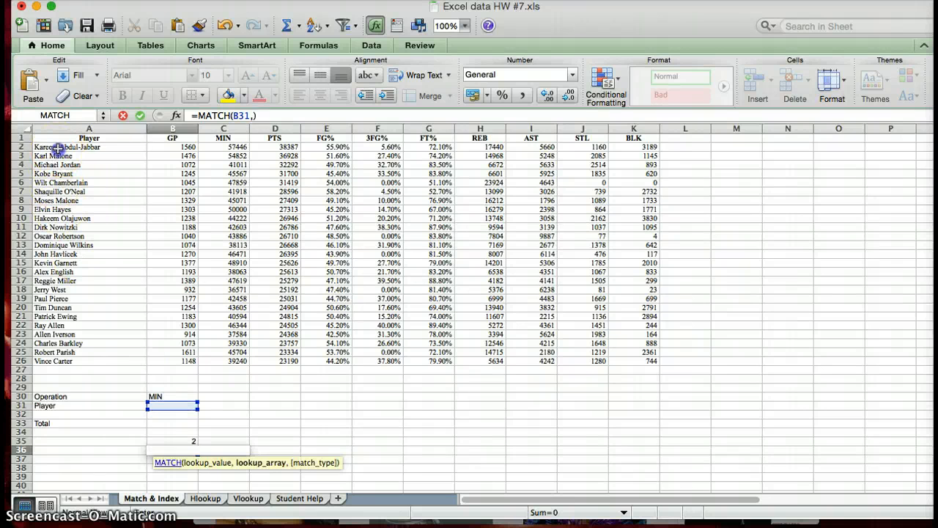
drag(53, 147, 57, 363)
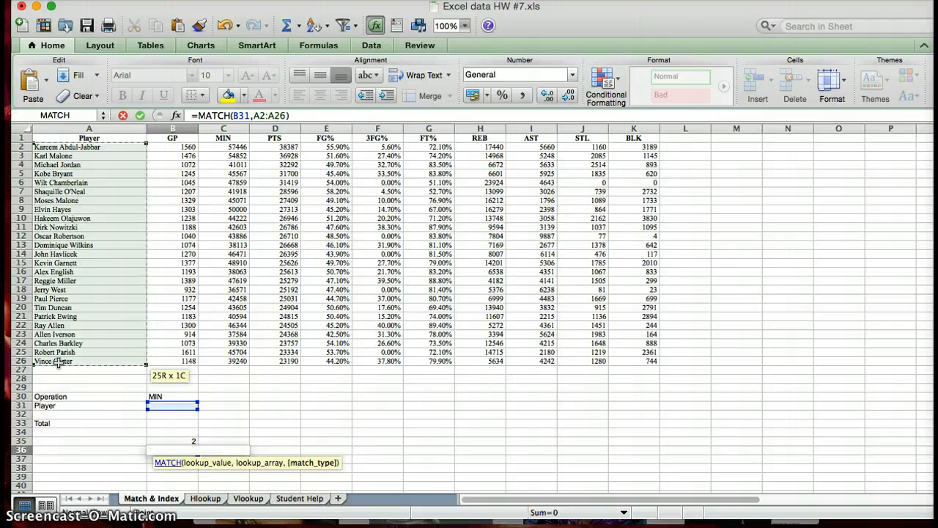
text(,0)
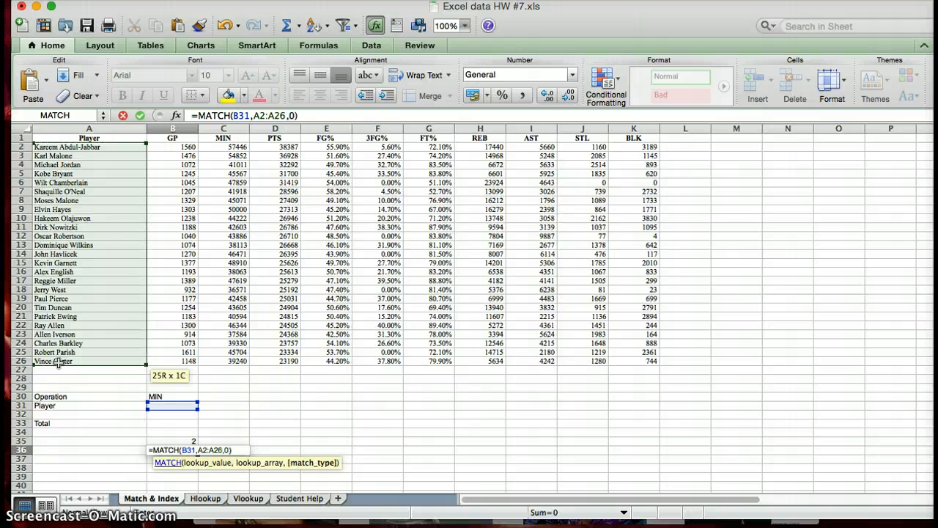
key(Return)
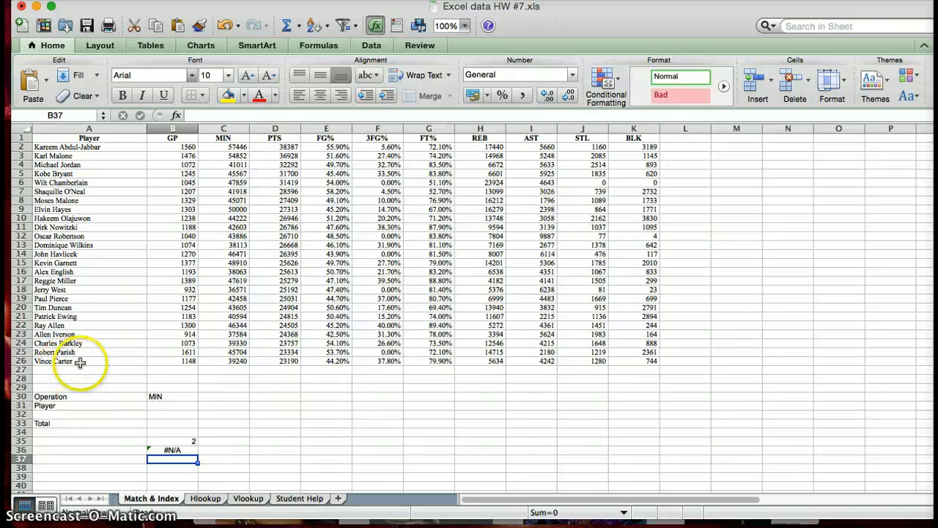
Test the B36 formula by entering KARL MALONE as the Player in B31
click(173, 412)
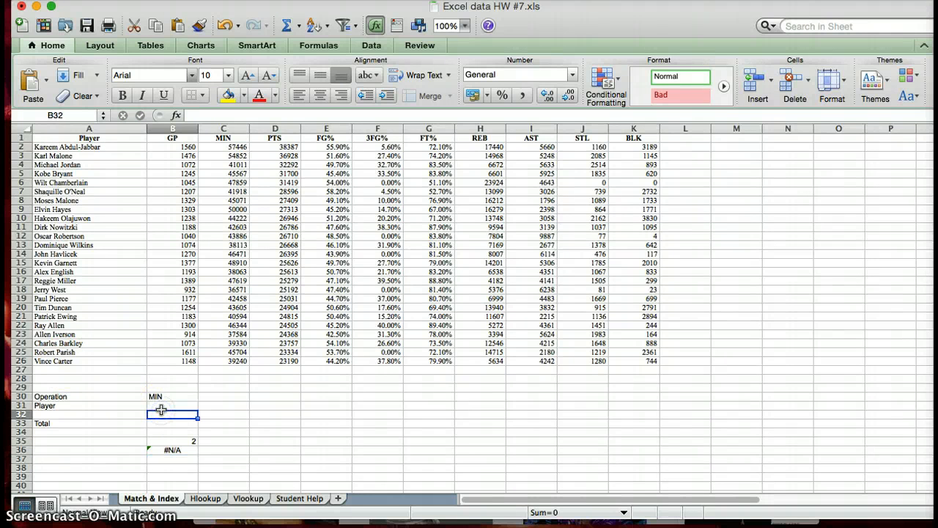
click(176, 403)
text(KARL)
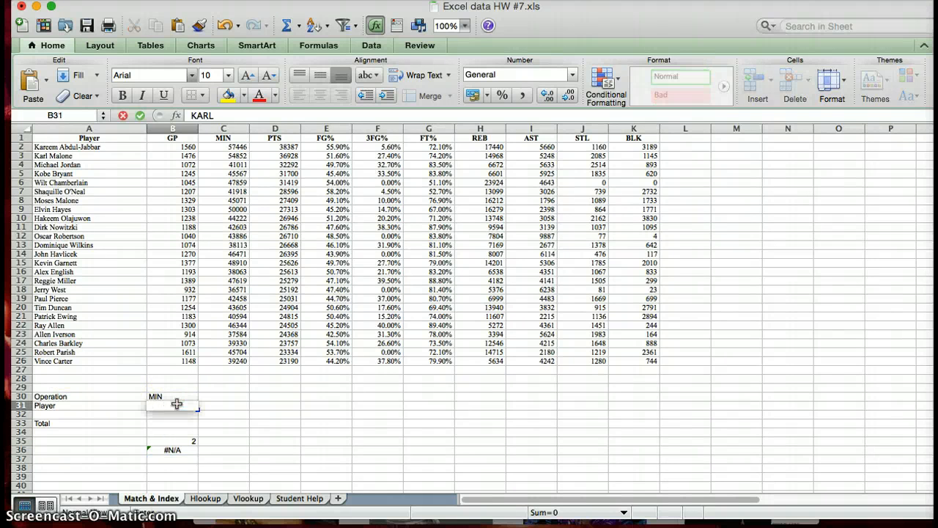
text( MALONE)
key(Return)
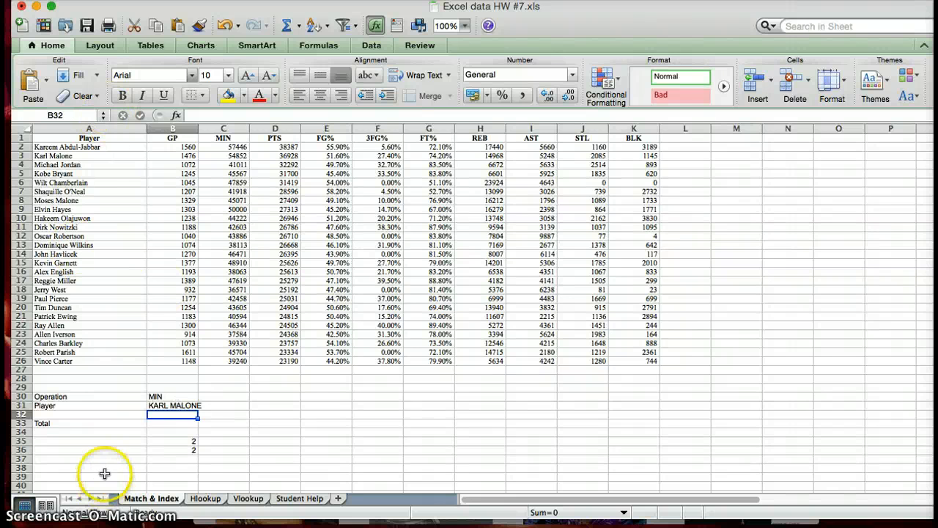
Replace the Player in B31 with MICHAEL JORDAN to test the B36 formula on another name
click(168, 424)
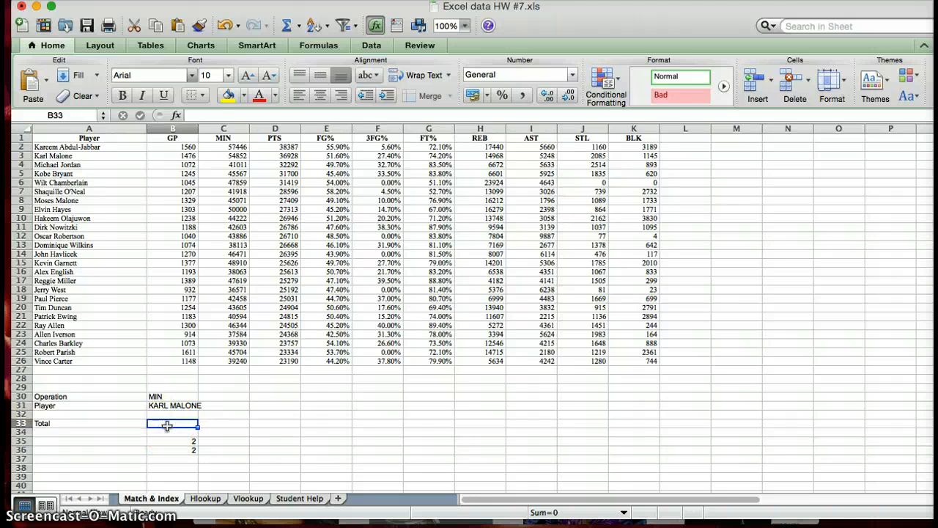
click(165, 405)
key(BackSpace)
text(MICHAEL)
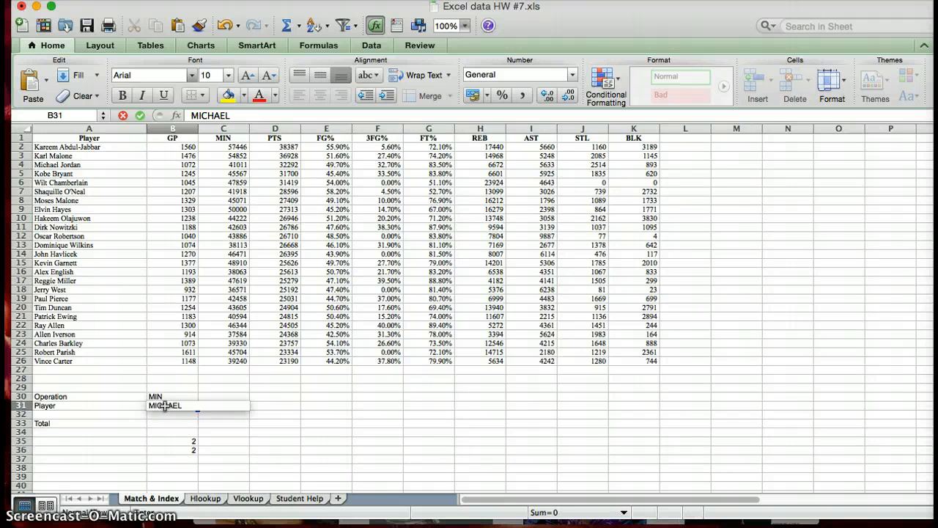
text( JORDAN)
key(BackSpace)
text(DAN)
key(Return)
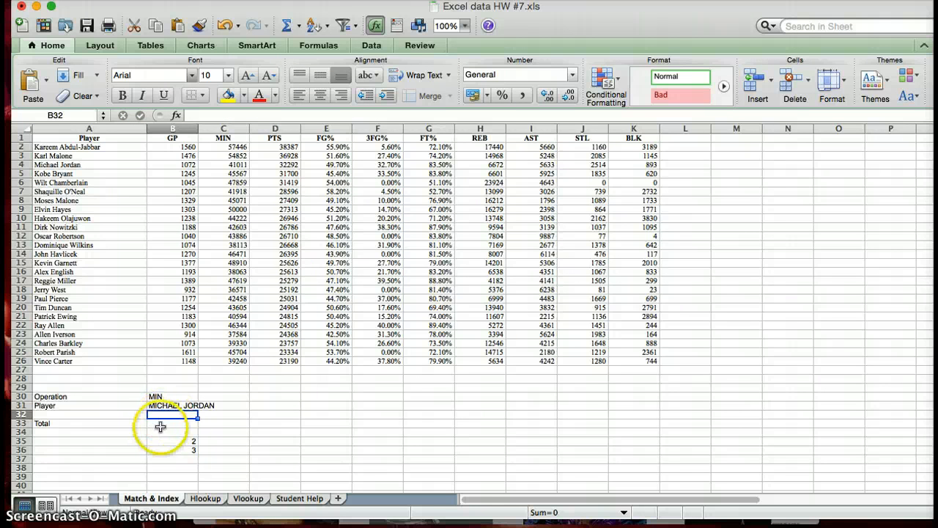
Clear the Player name from B31 and enter KARL MALONE in its place
click(170, 406)
text(M)
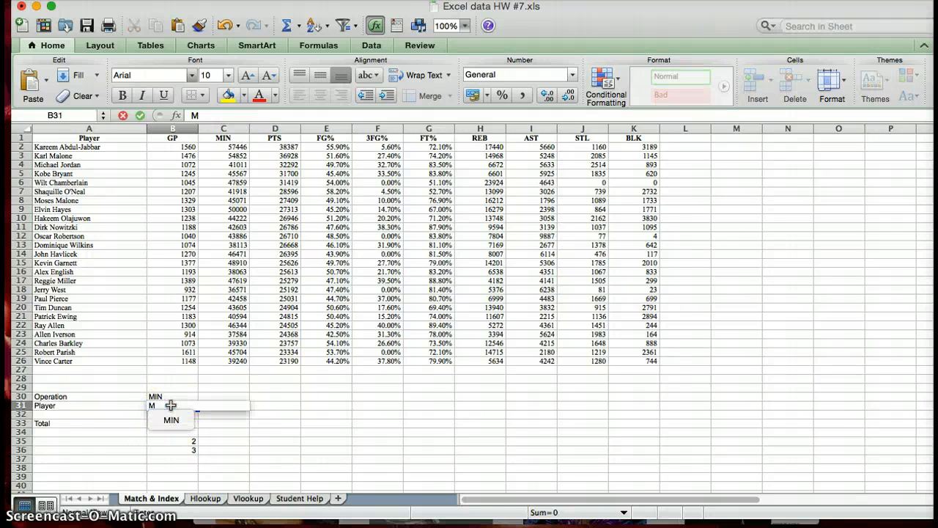
key(BackSpace)
click(22, 146)
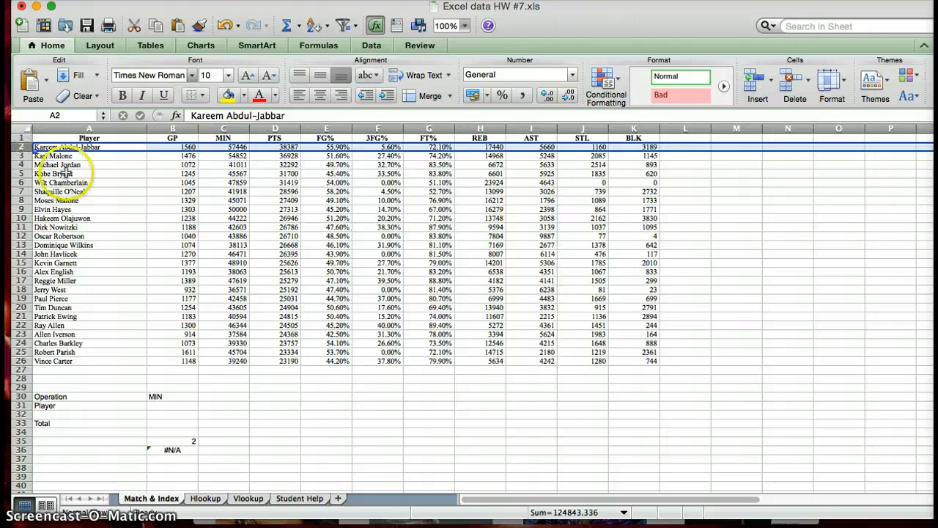
click(180, 405)
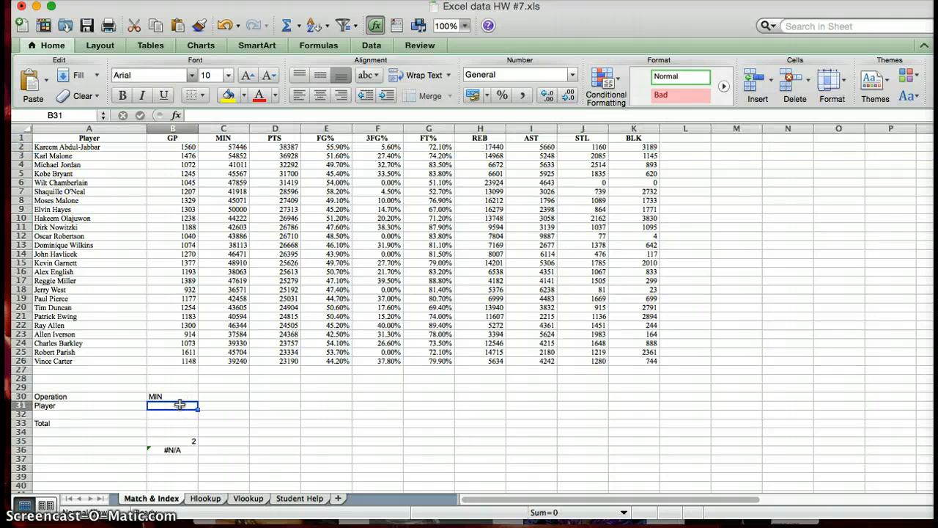
text(KARL MALONE)
key(Return)
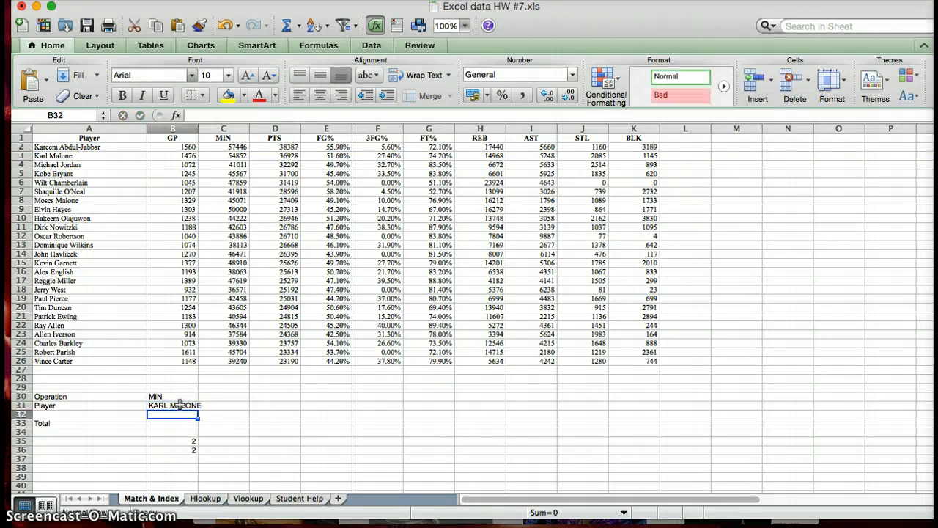
click(162, 423)
text(=INDEX)
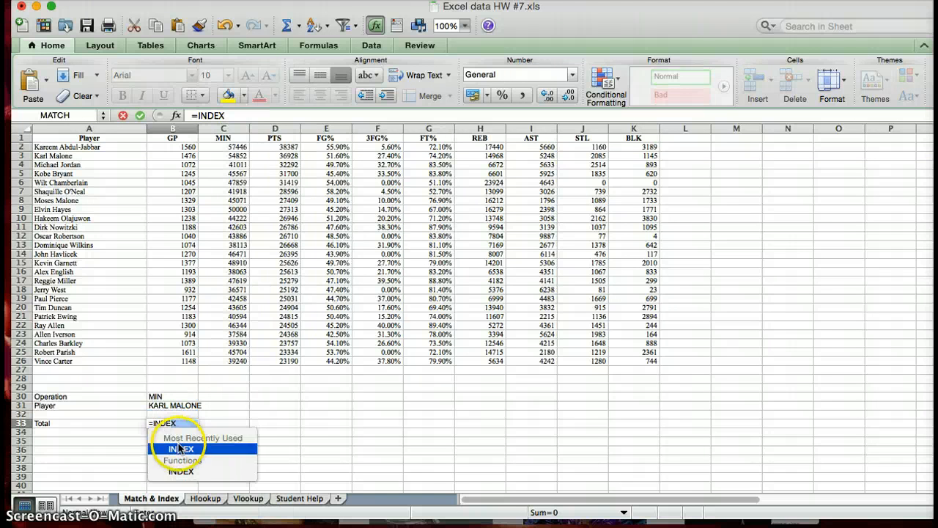
double_click(181, 448)
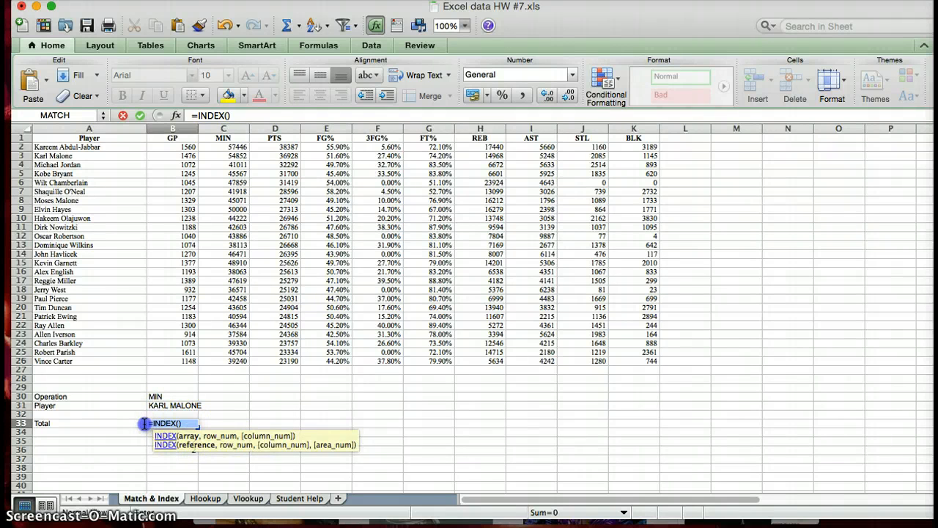
key(Escape)
click(154, 435)
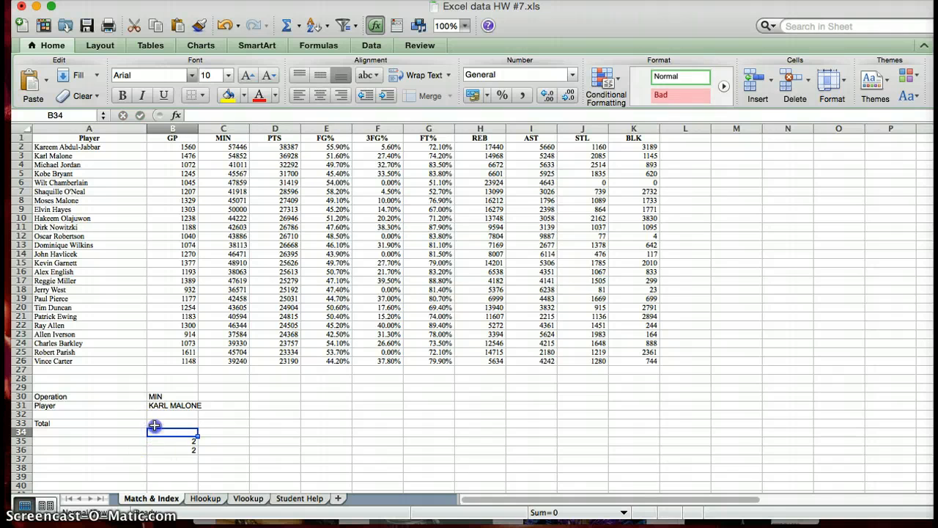
Enter the formula =INDEX(B2:K26,B36,B35,0) in the Total cell B33, using the Player match as row and the Operation match as column
click(154, 425)
text(=INDEX)
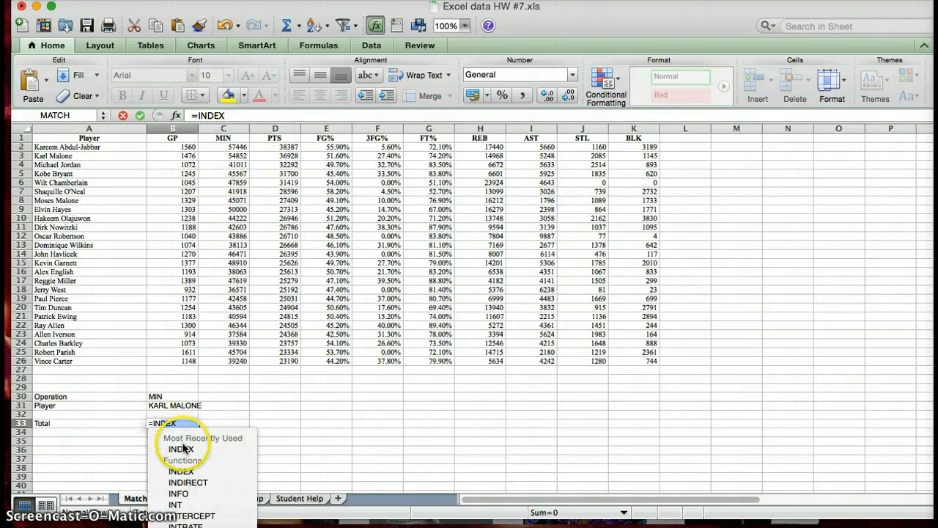
double_click(183, 448)
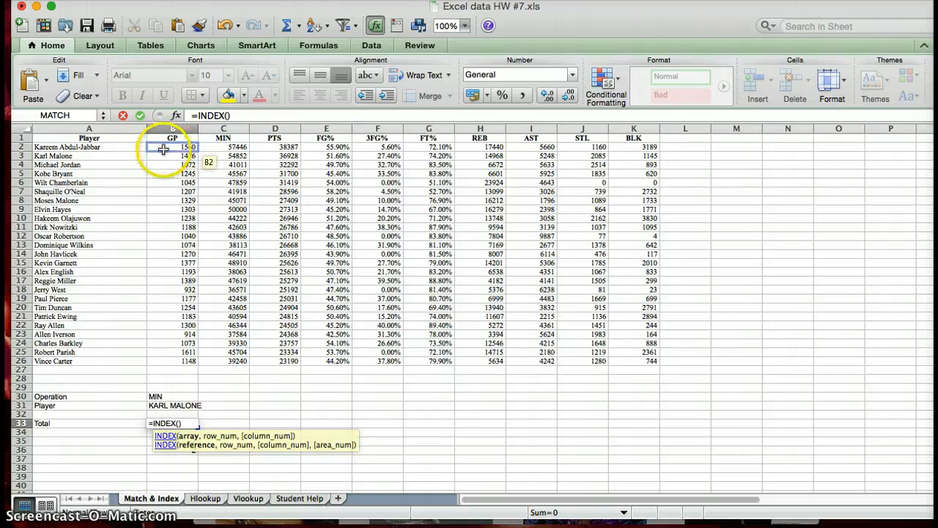
drag(163, 149, 543, 299)
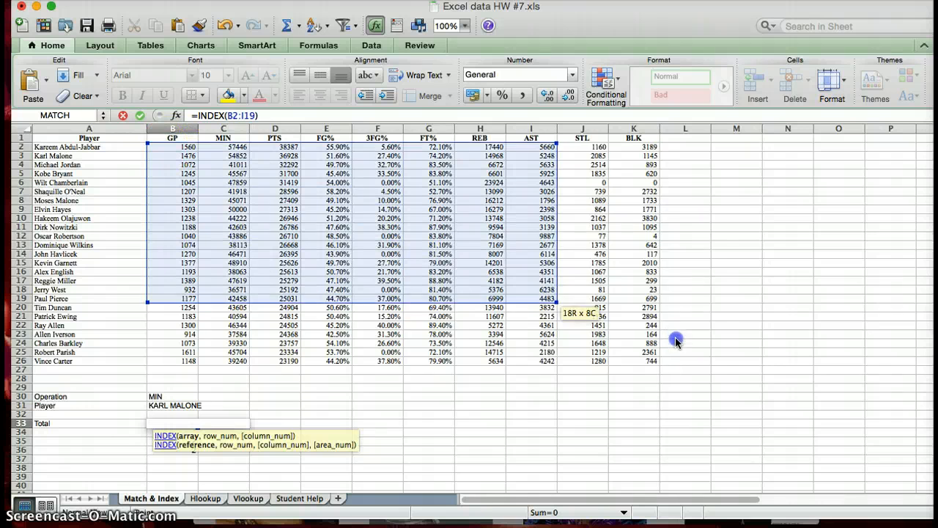
drag(675, 342, 649, 364)
text(,)
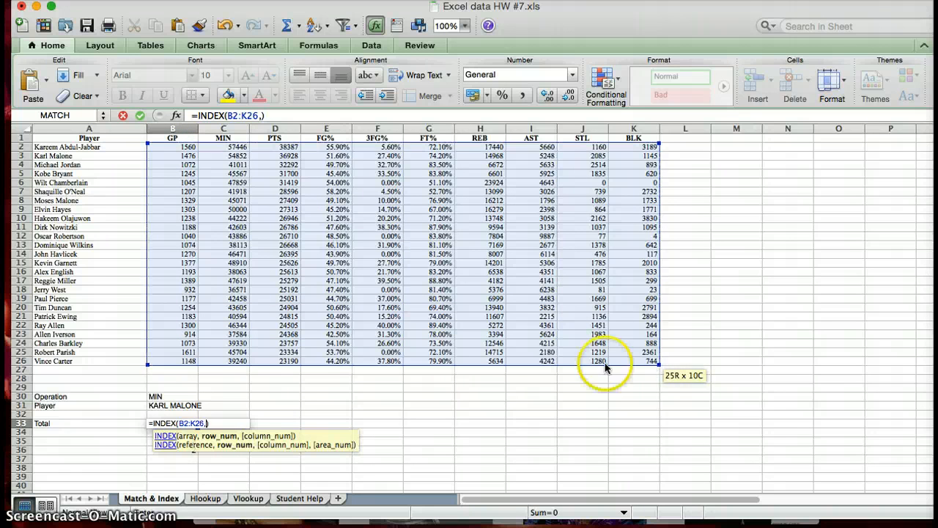
click(149, 450)
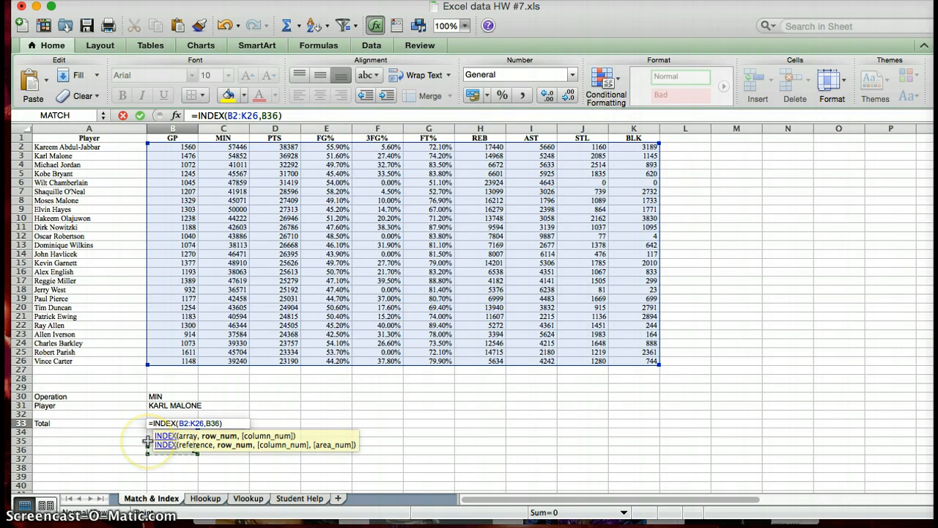
text(,)
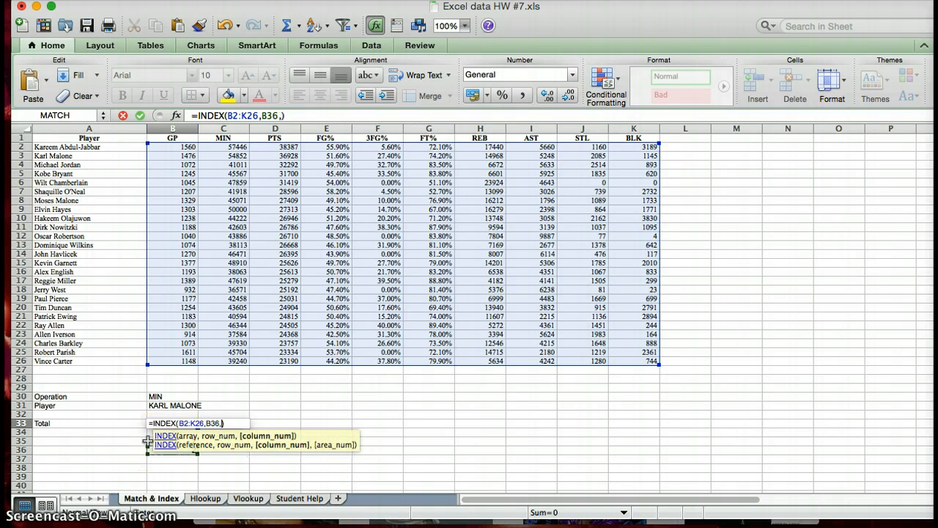
click(148, 440)
text(,0)
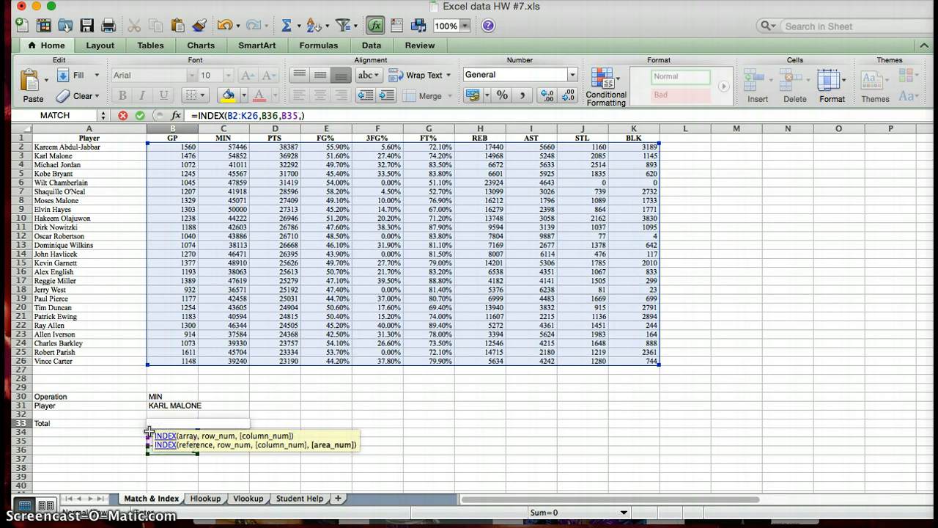
key(Return)
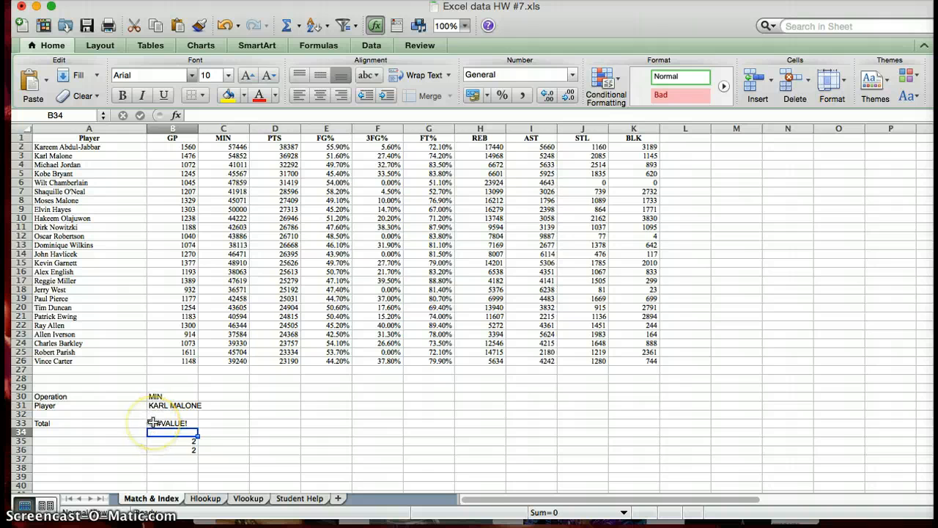
Correct the INDEX formula in B33 by removing the unneeded final 0 argument after B35
click(162, 425)
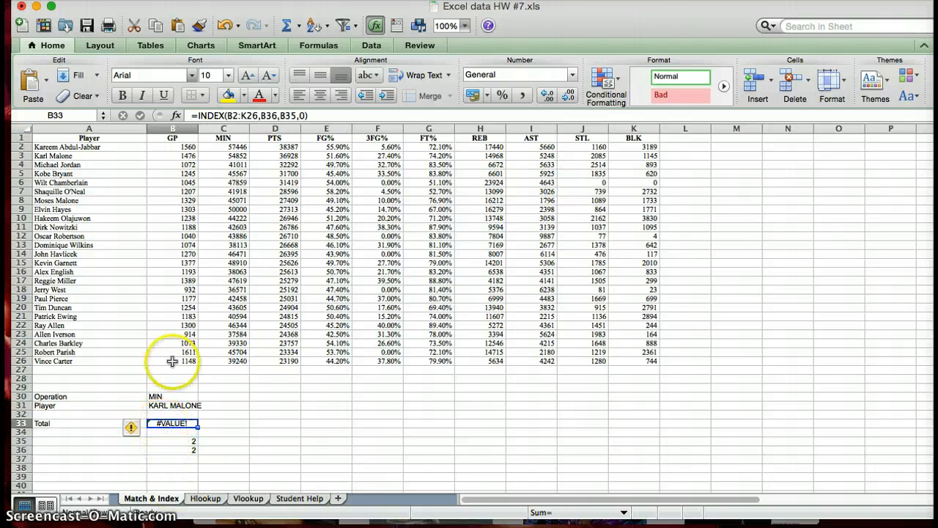
click(304, 115)
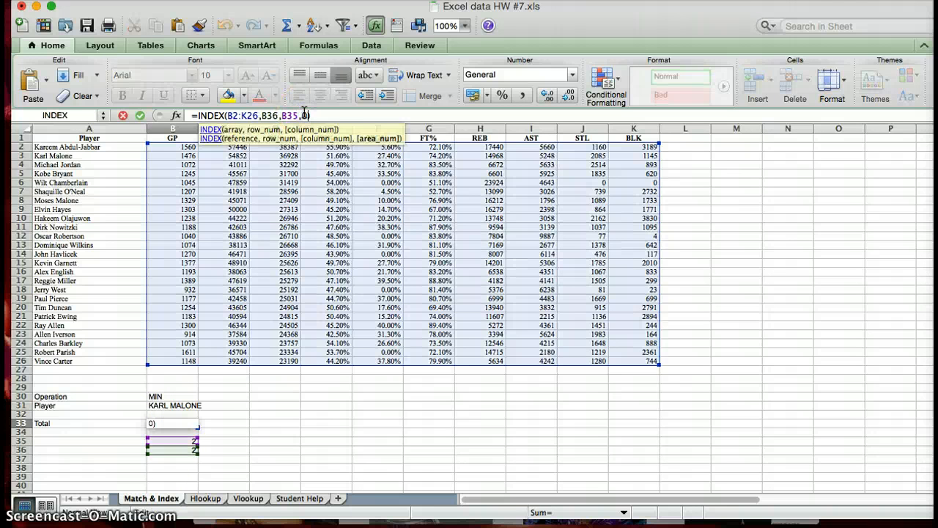
key(Return)
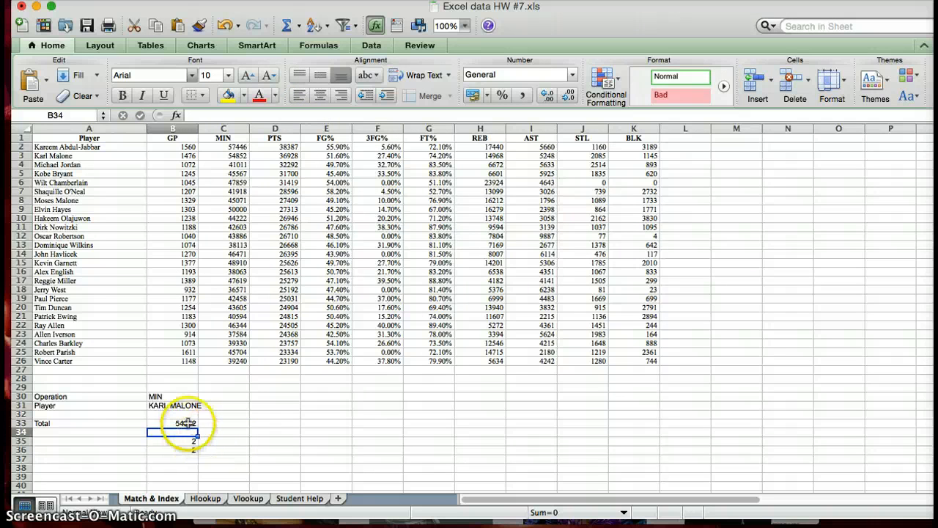
click(187, 424)
Replace the Player in B31 with KOBE BRYANT to test the INDEX formula for Total
click(184, 404)
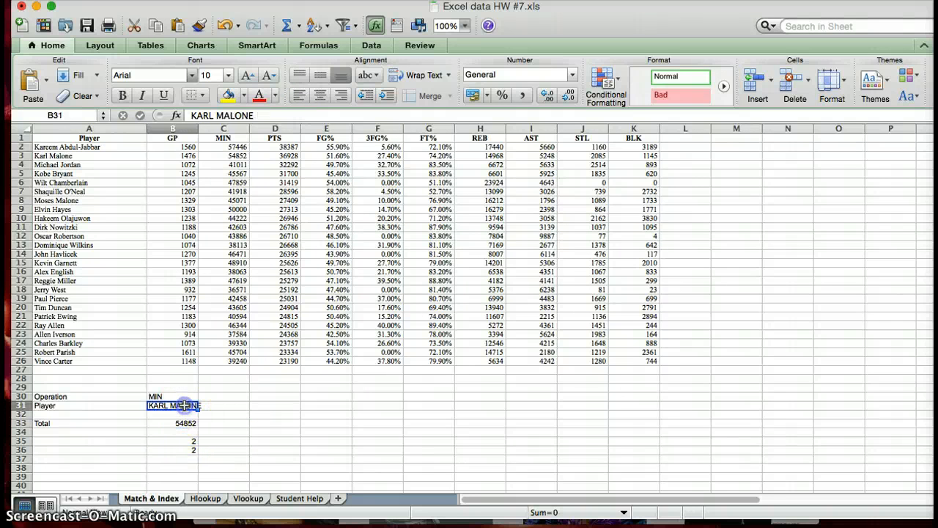
key(BackSpace)
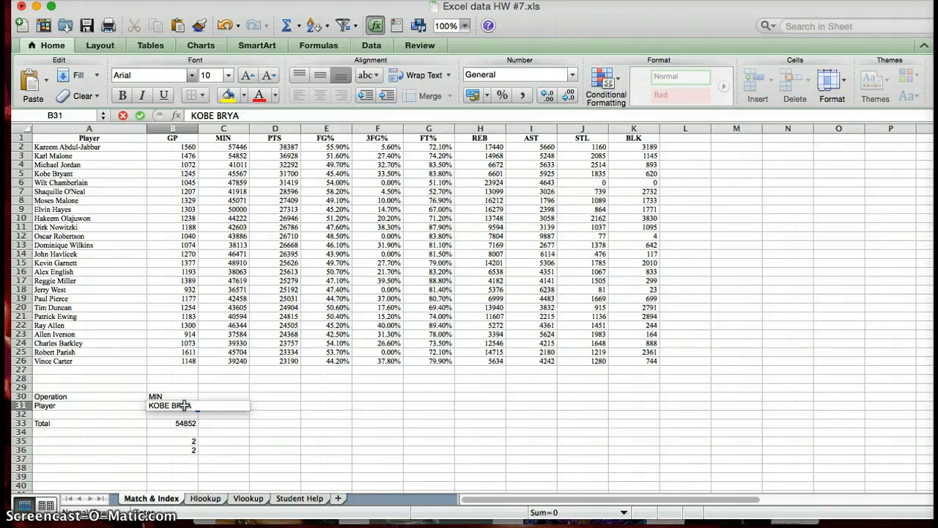
text(KOBE BRYANT)
key(Return)
Change the Player in B31 to ALEX ENGLISH to test the Total lookup on another name
click(183, 406)
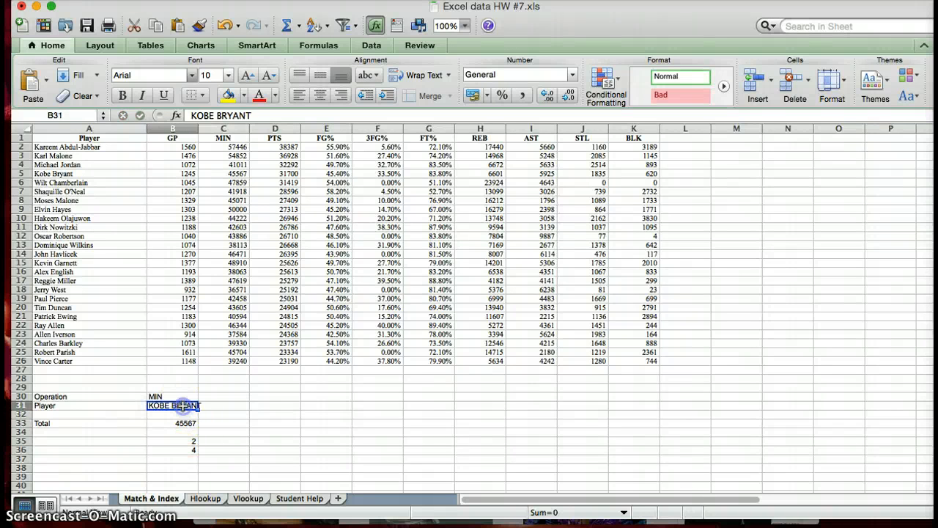
key(BackSpace)
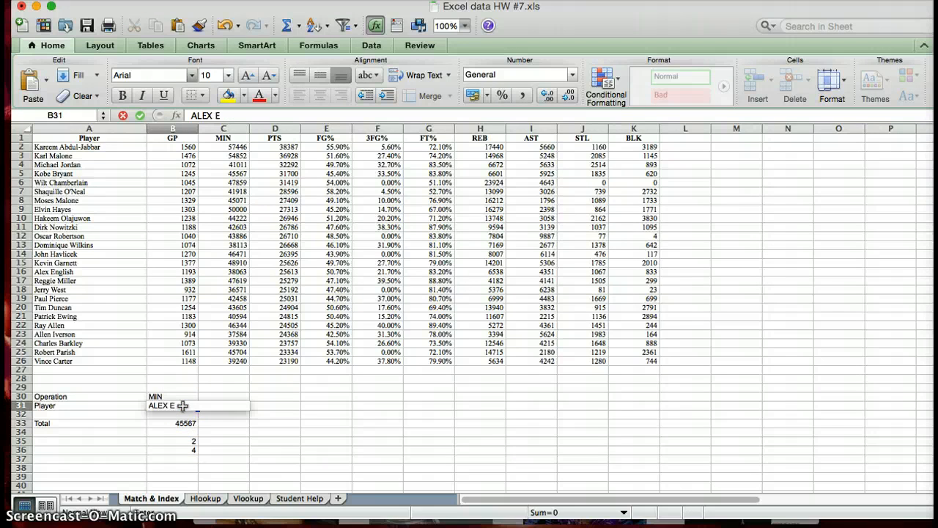
text(ALEX ENGLISH)
key(Return)
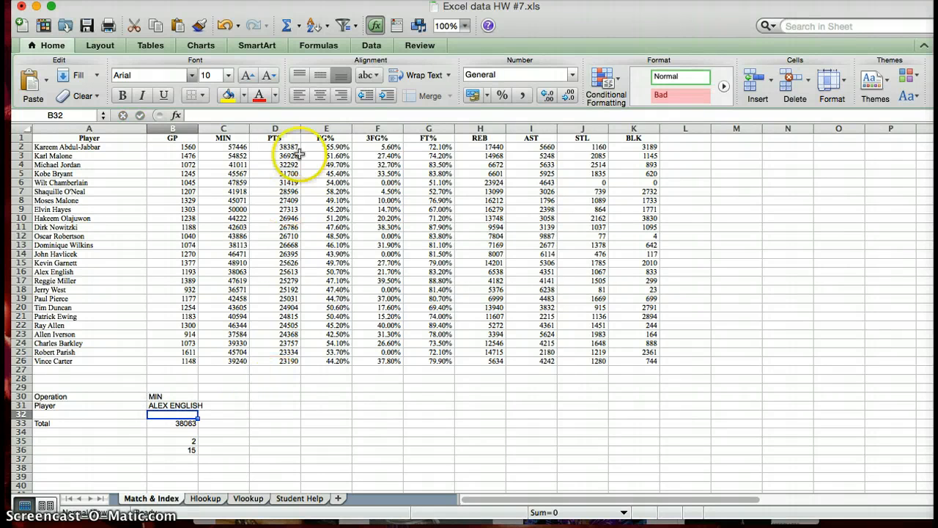
drag(172, 164, 606, 341)
click(662, 415)
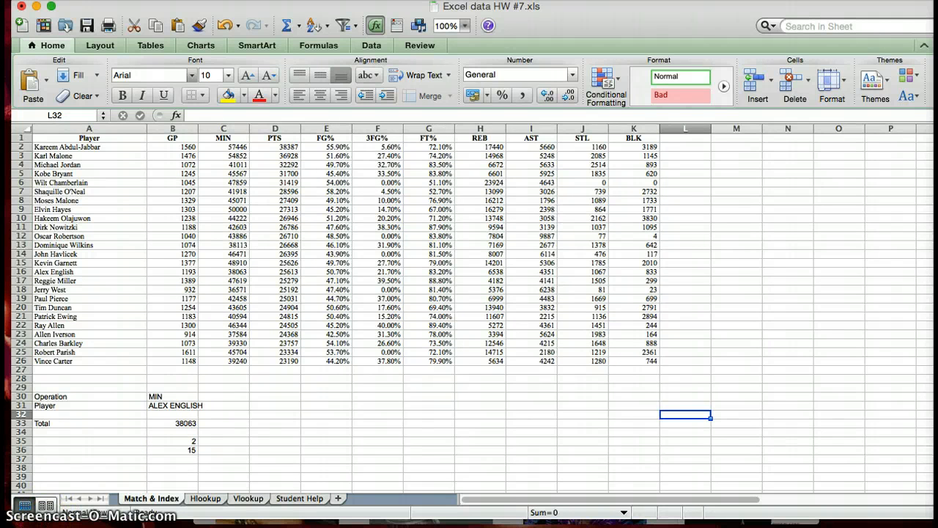
mouse_move(281, 525)
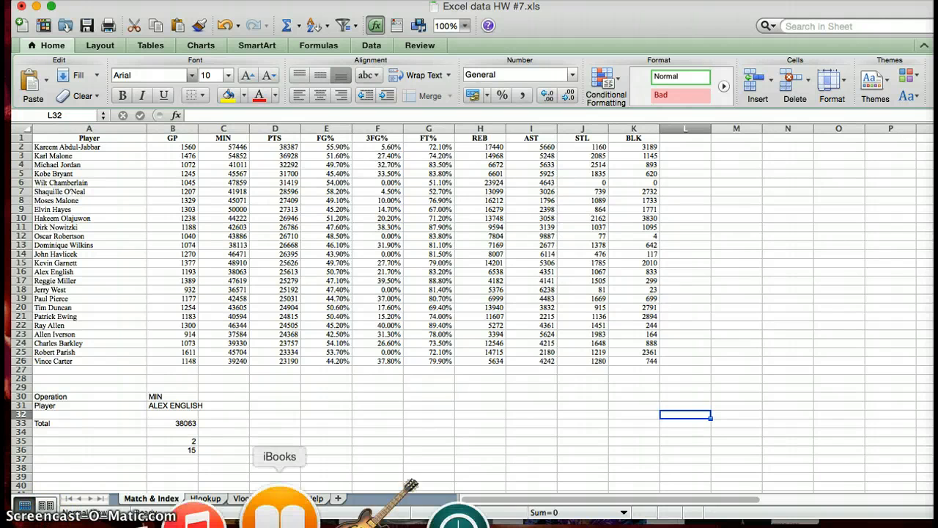